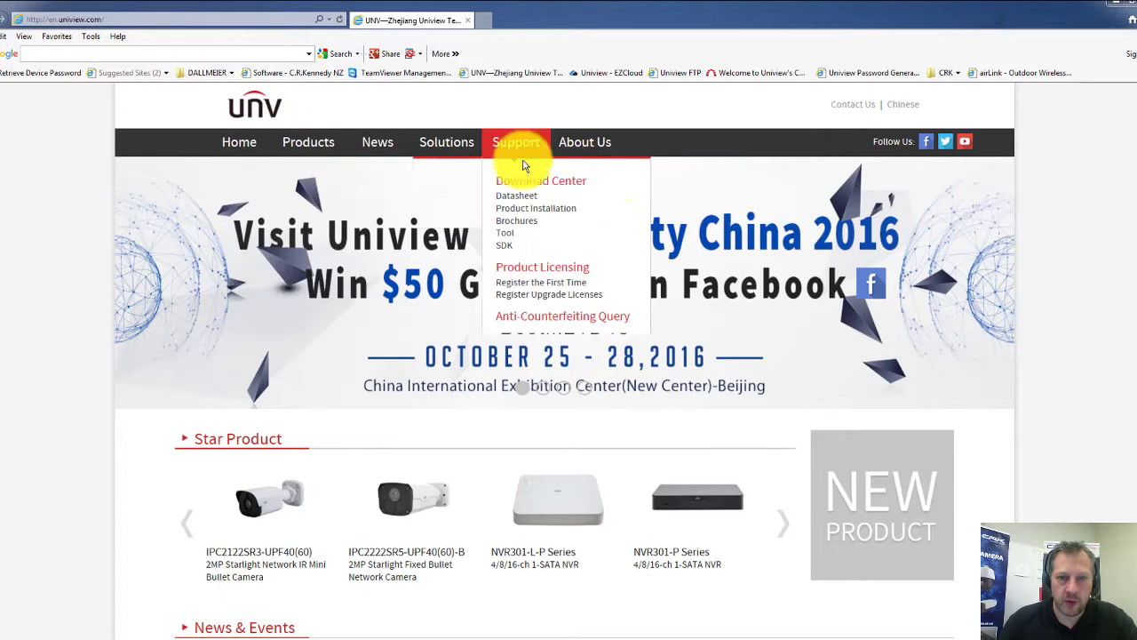
Step: Download the EZTools_1103-B0009 zip from Support > Tool and open the saved archive
mouse_move(585, 169)
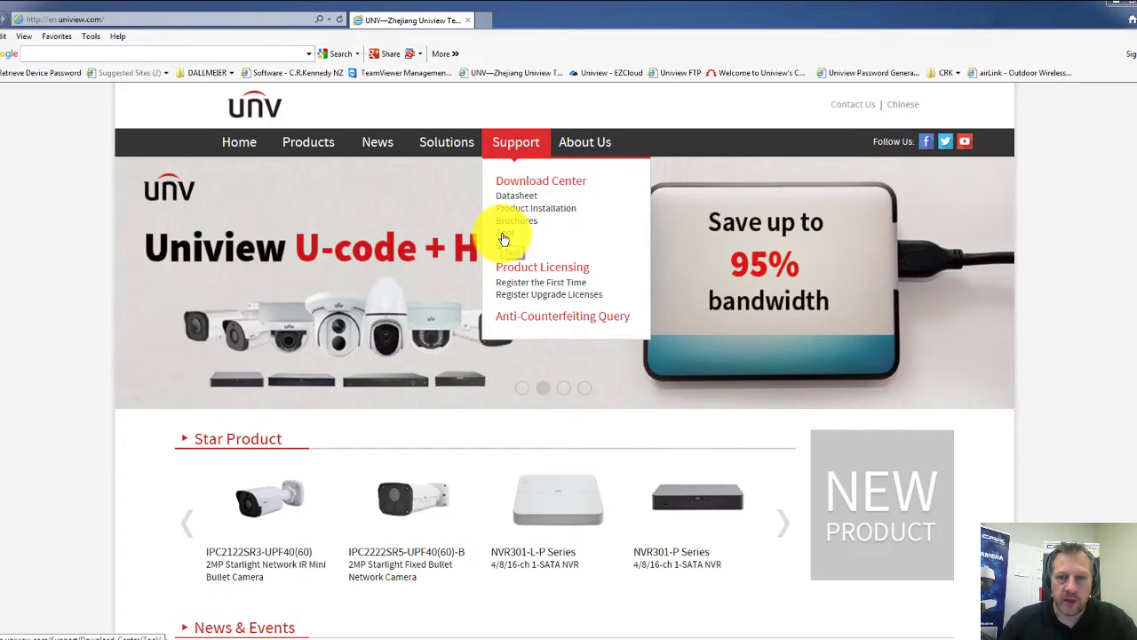
left_click(503, 237)
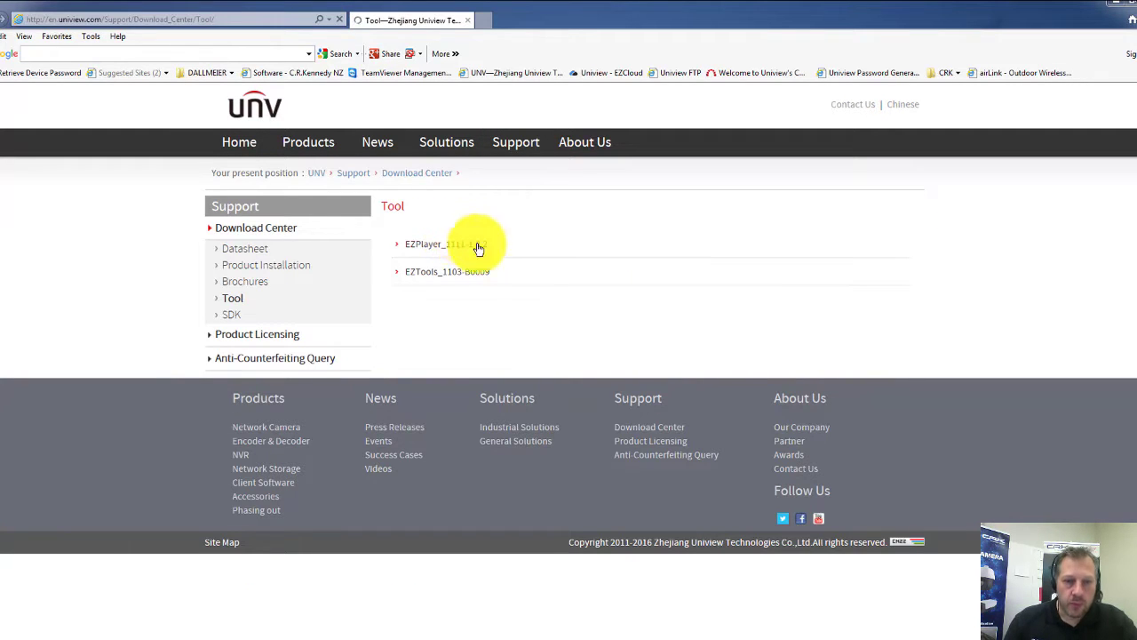
left_click(421, 280)
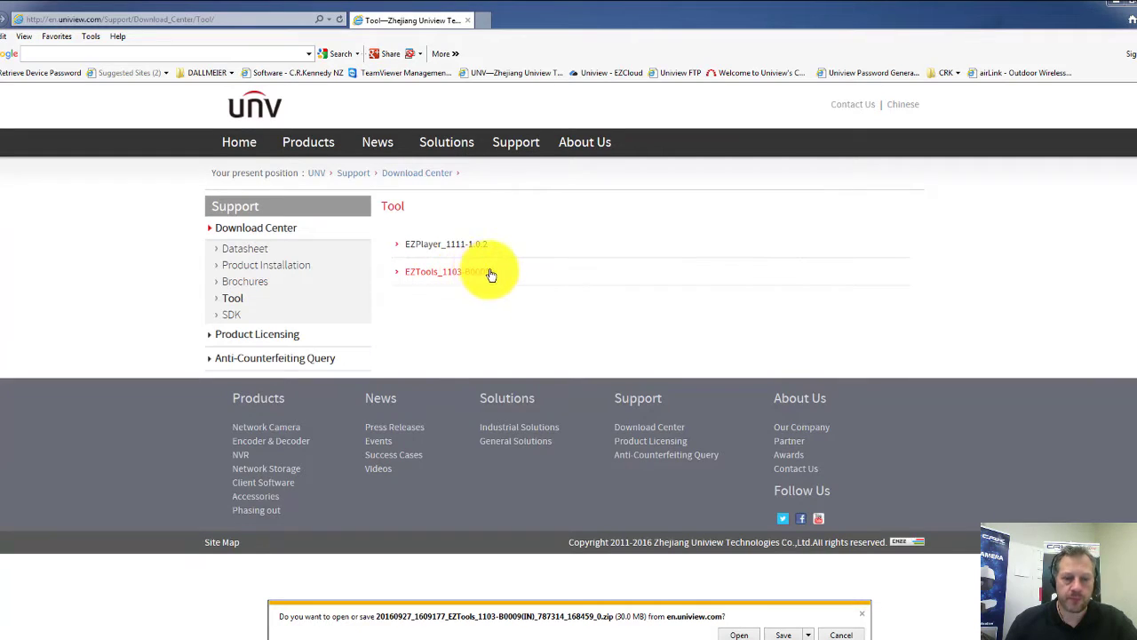
left_click(782, 634)
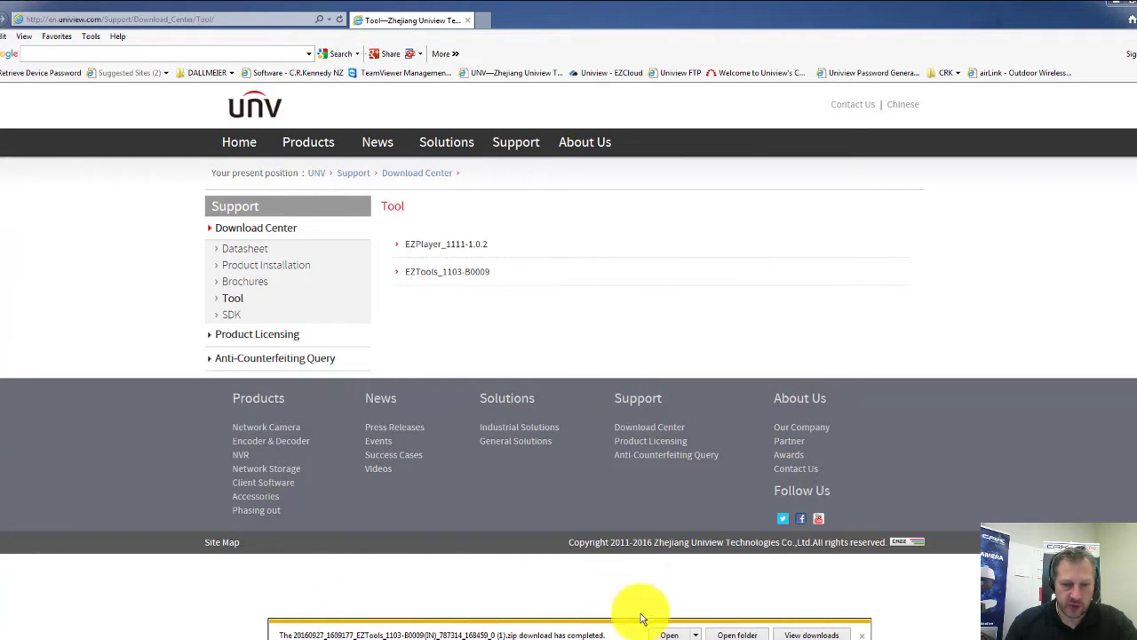
left_click(694, 634)
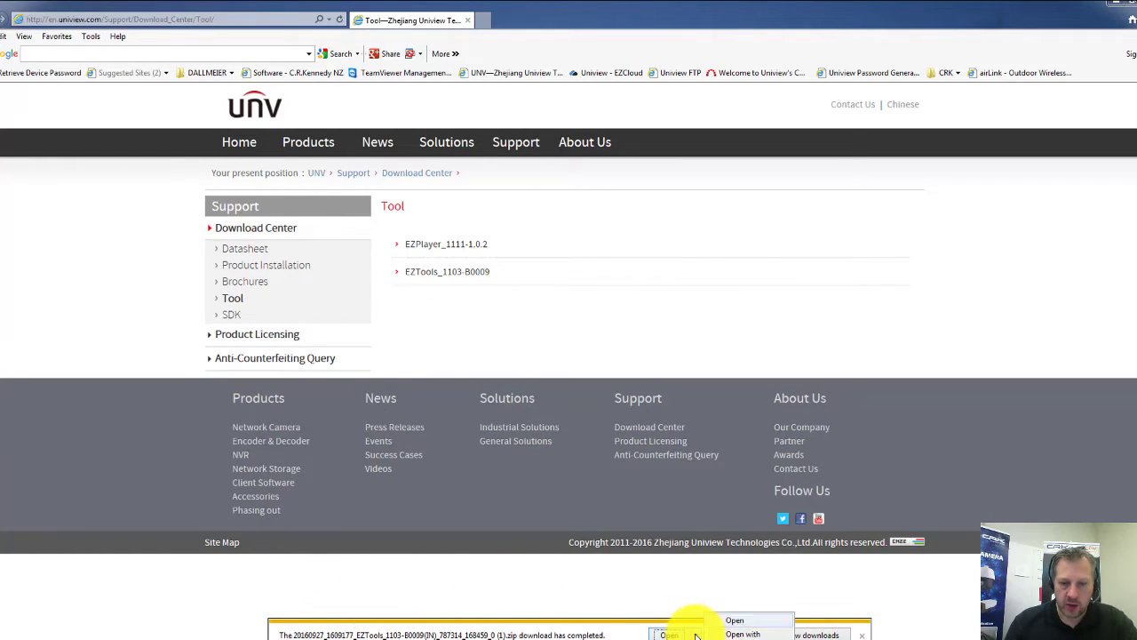
left_click(716, 615)
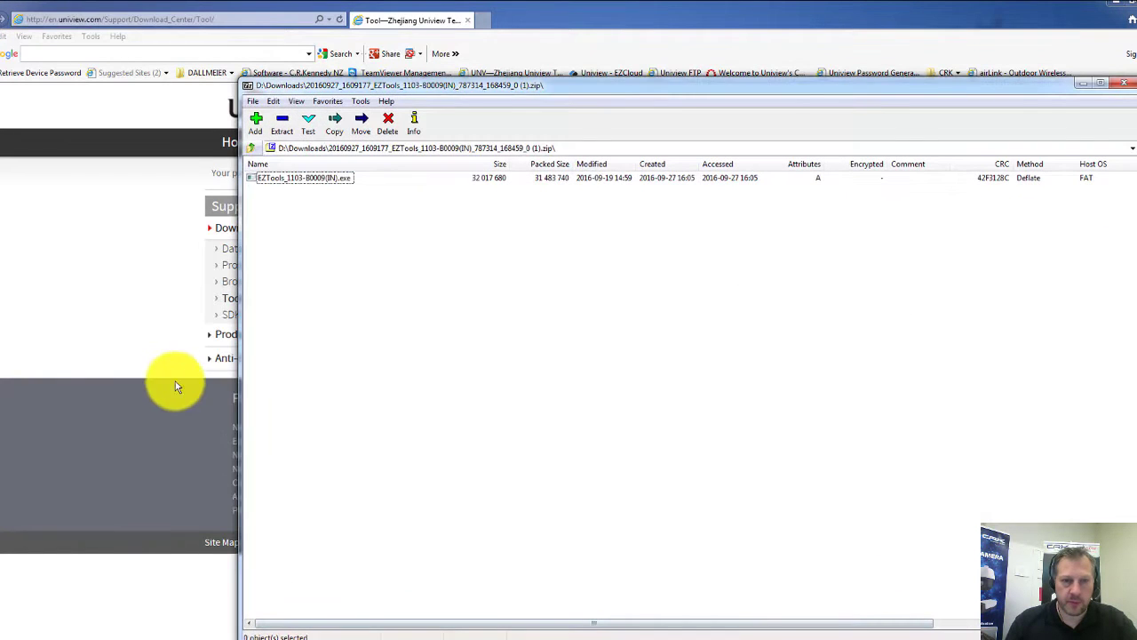
Step: Run the EZTools installer from the archive and install it into the default folder
double_click(263, 182)
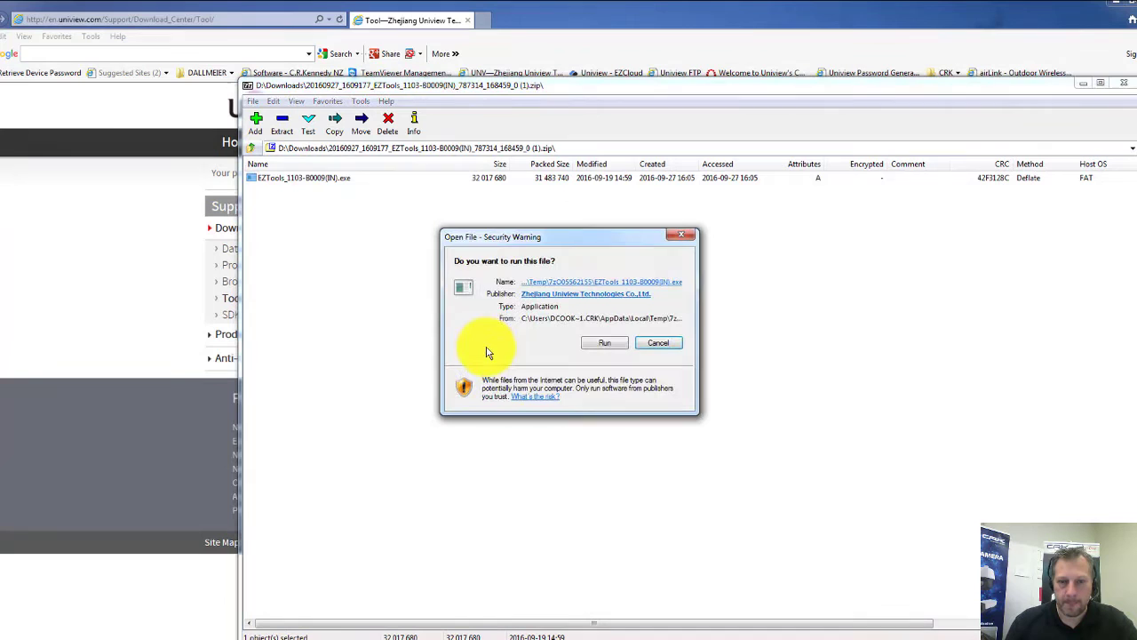
left_click(606, 343)
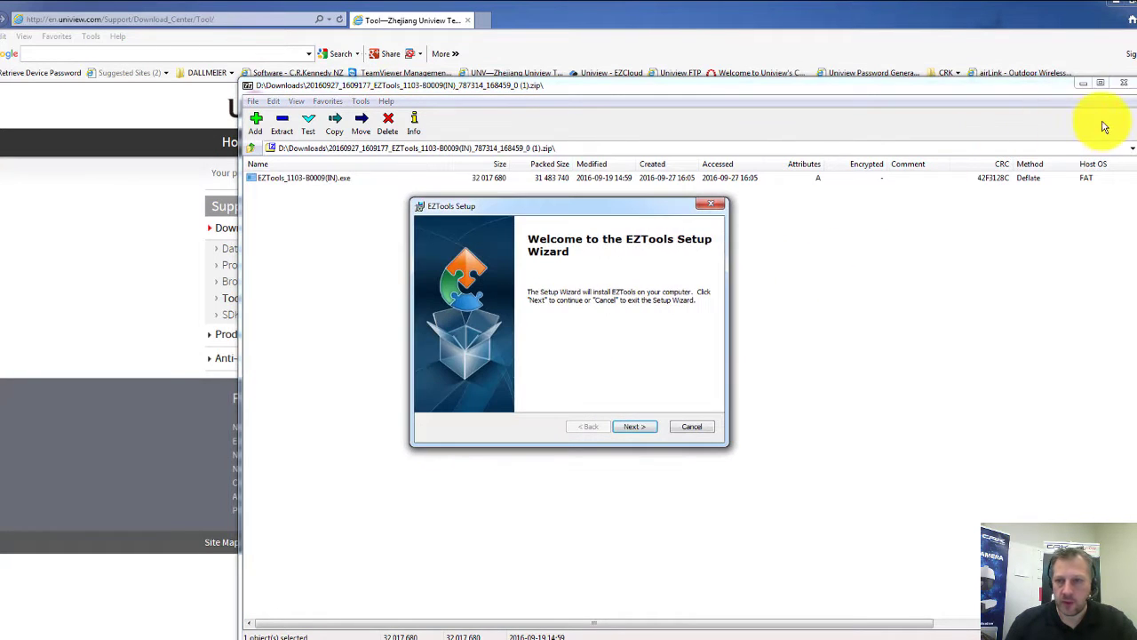
left_click(1123, 83)
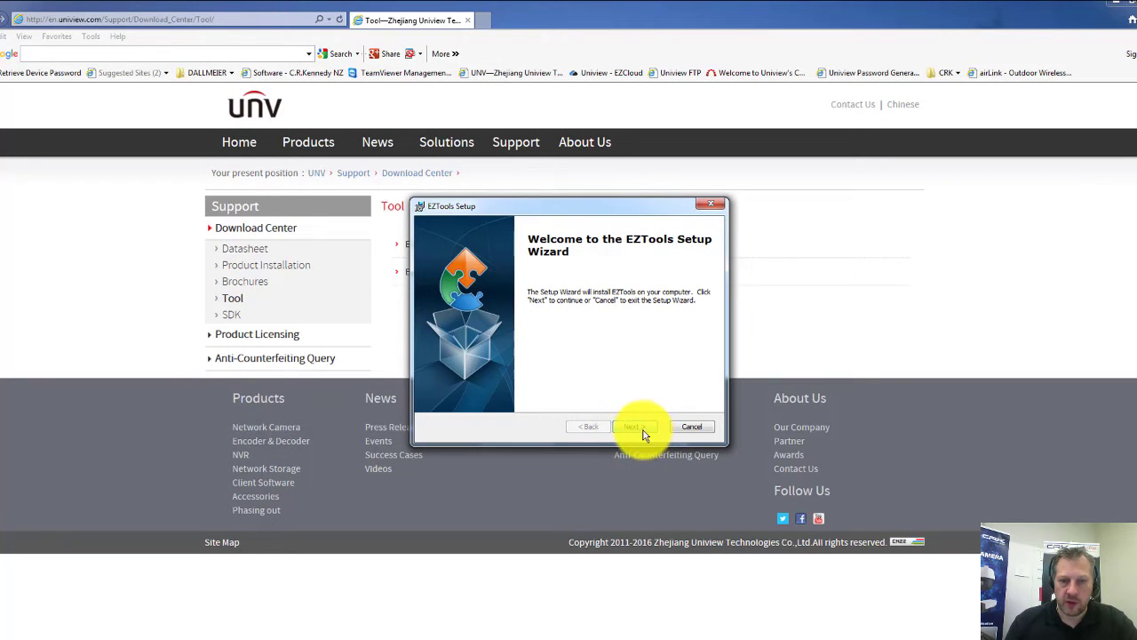
left_click(642, 429)
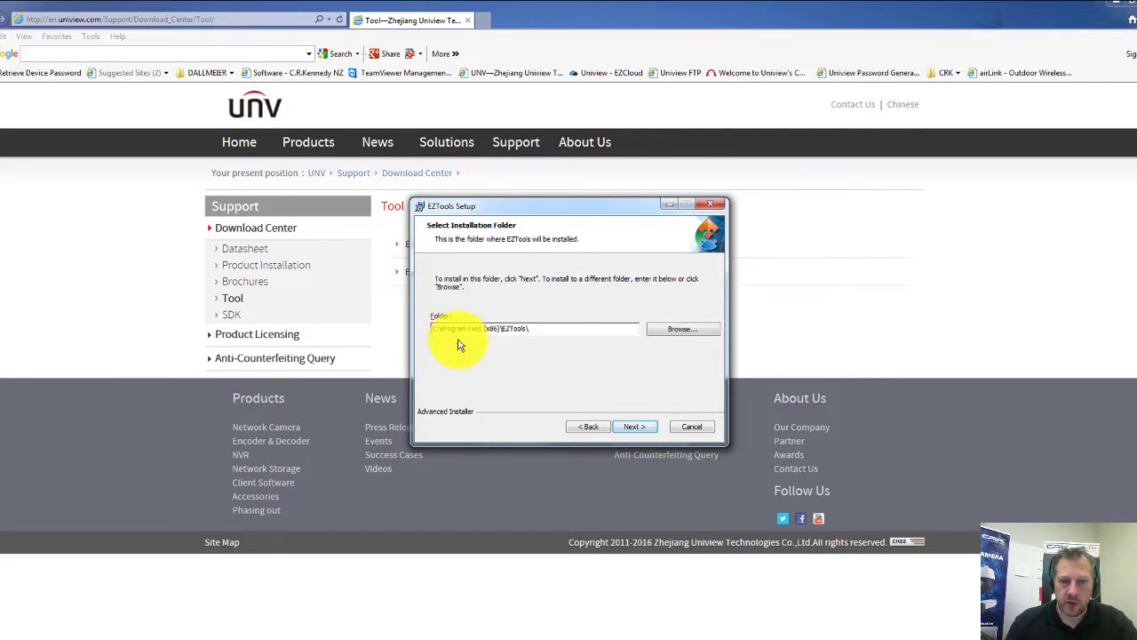
left_click(642, 429)
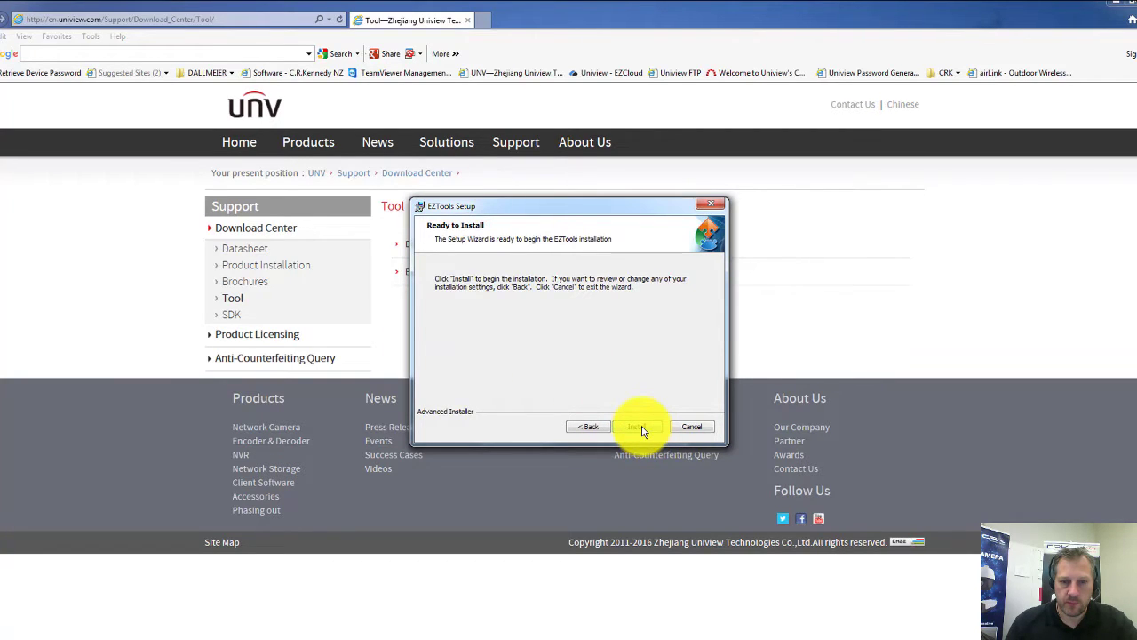
left_click(643, 430)
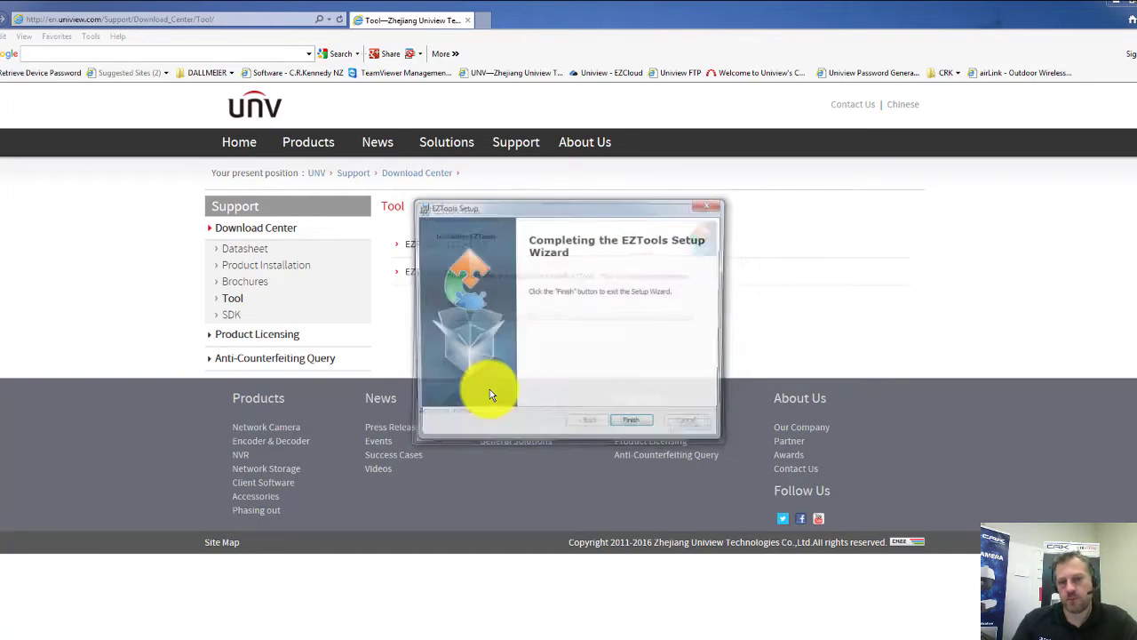
left_click(648, 428)
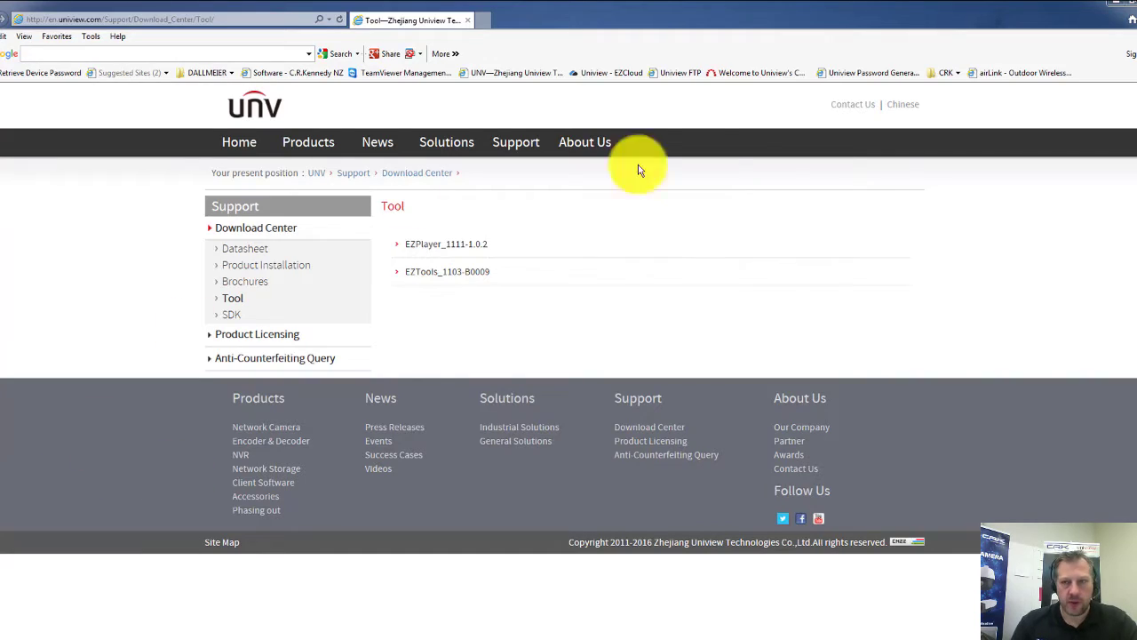
Step: Minimise the browser and launch EZTools through a Start menu search
left_click(1115, 3)
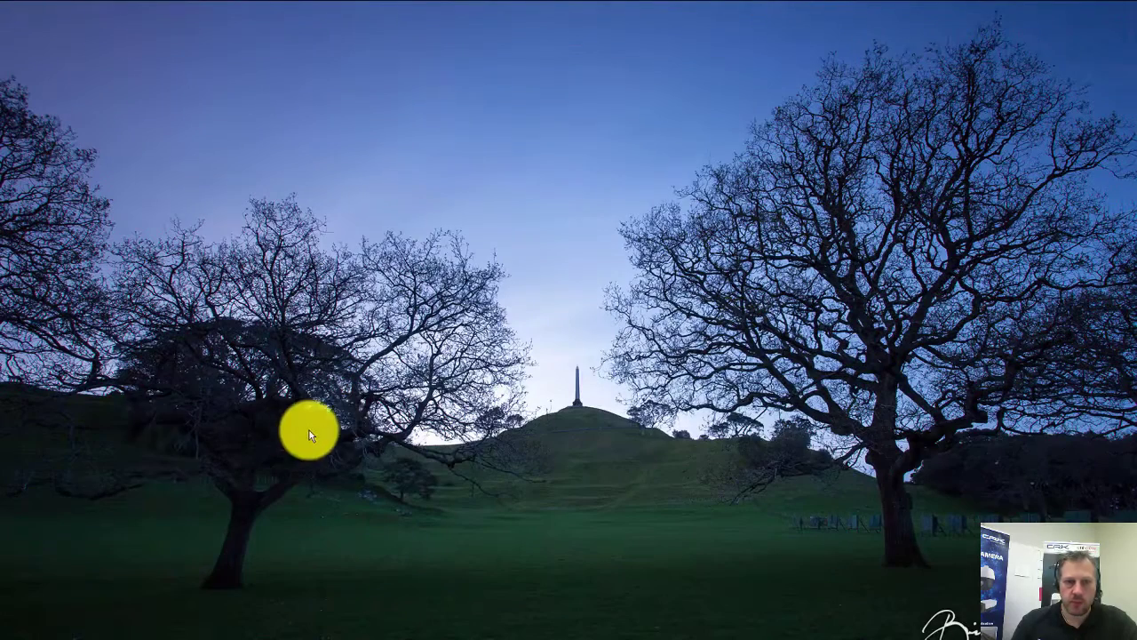
left_click(3, 636)
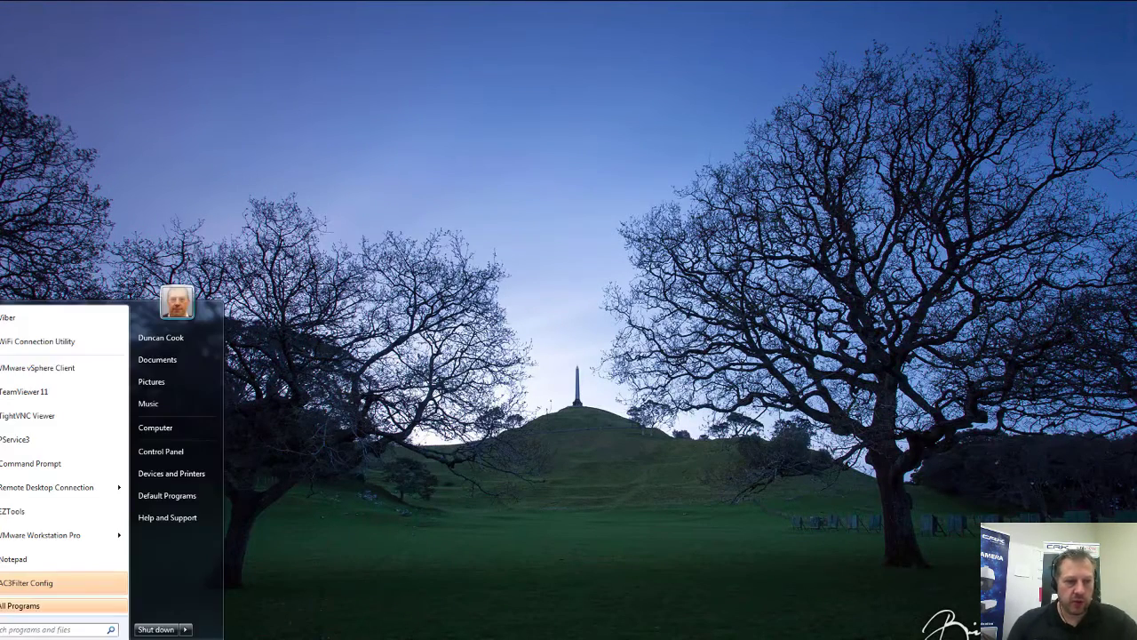
type("vsphere")
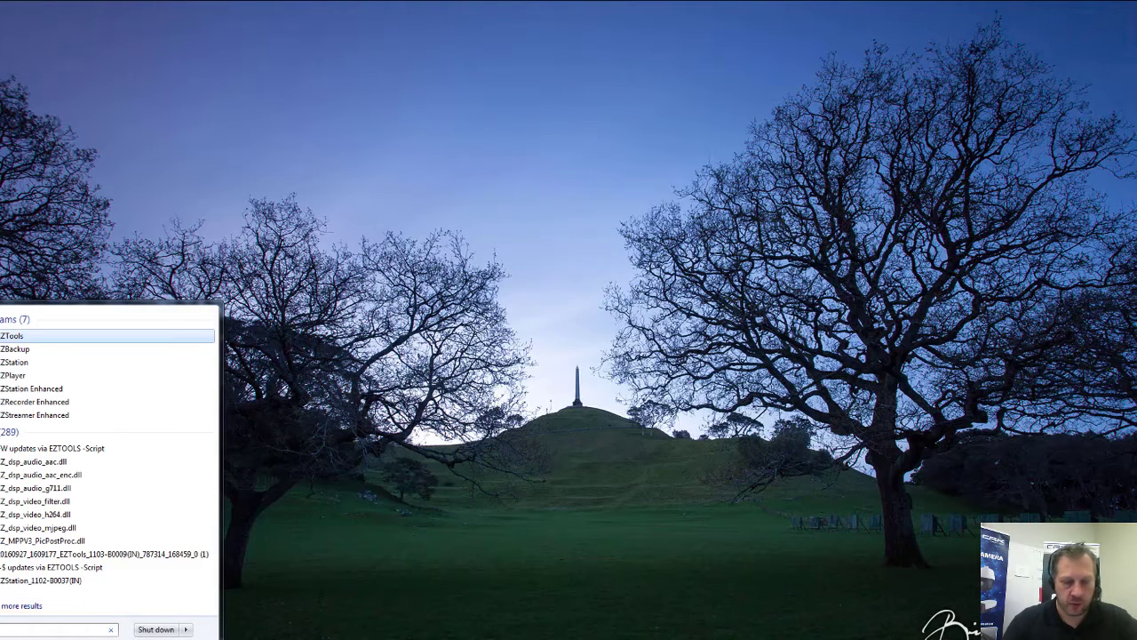
key("Return")
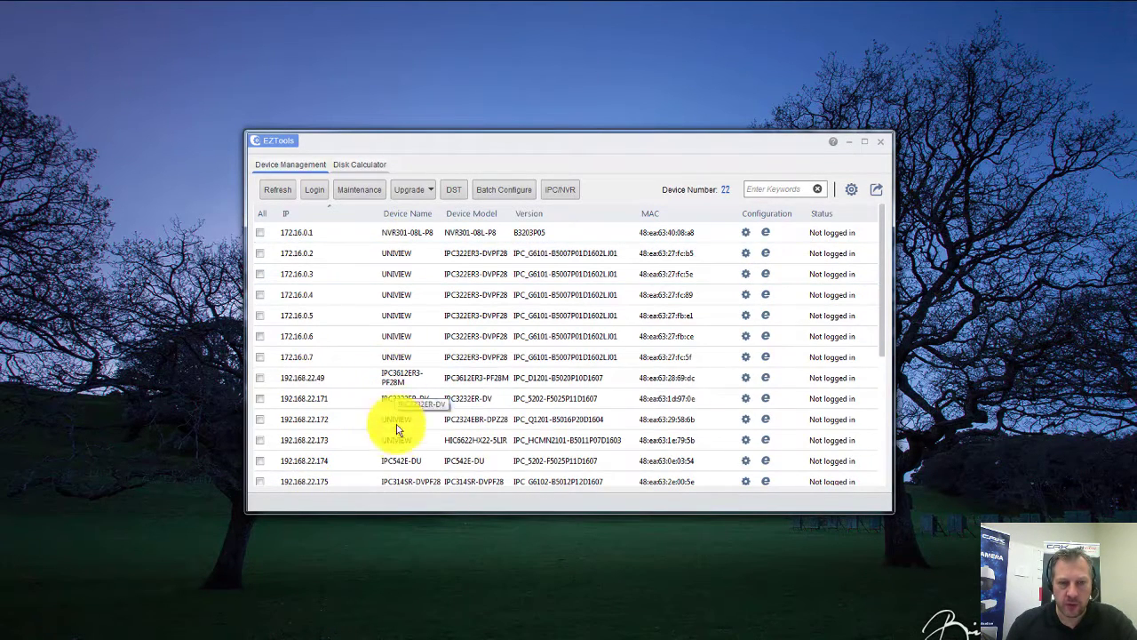
Step: Refresh the EZTools device list so it shows seven 172.16.0.x devices
scroll(762, 324, "down", 3)
scroll(768, 360, "up", 3)
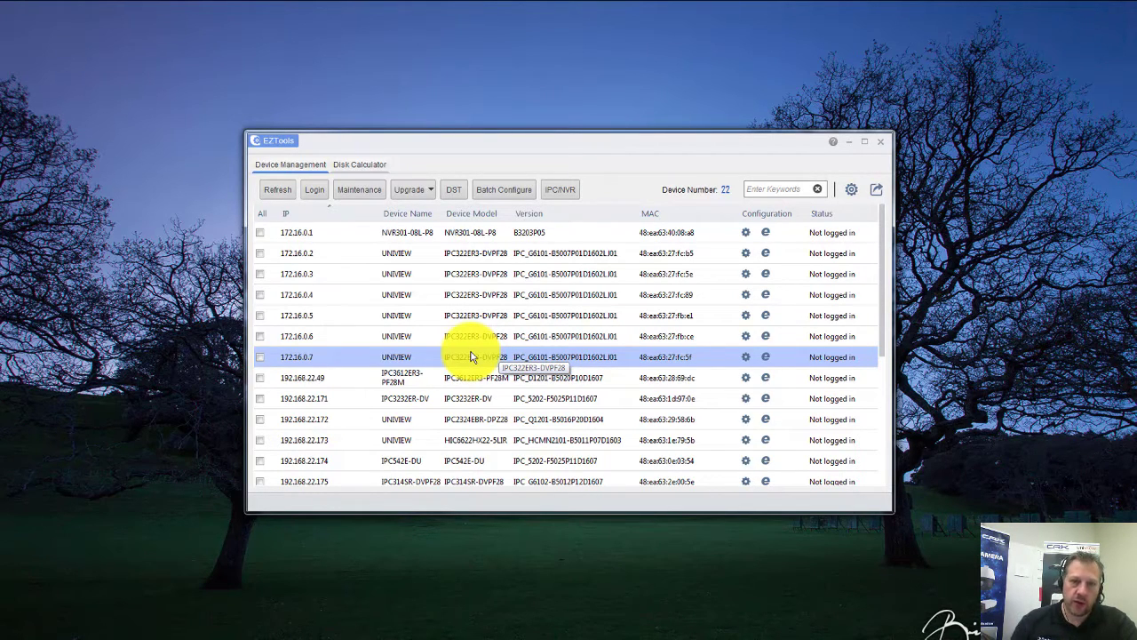
left_click(283, 189)
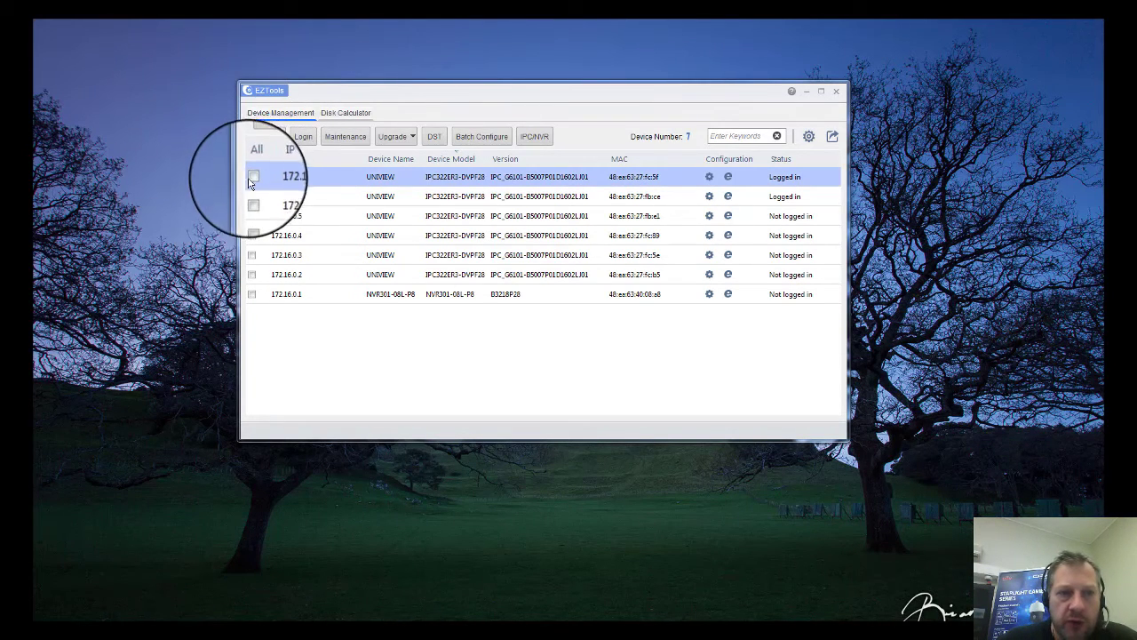
Step: Refresh to list all 21 devices and tick camera 172.16.0.2
left_click(267, 138)
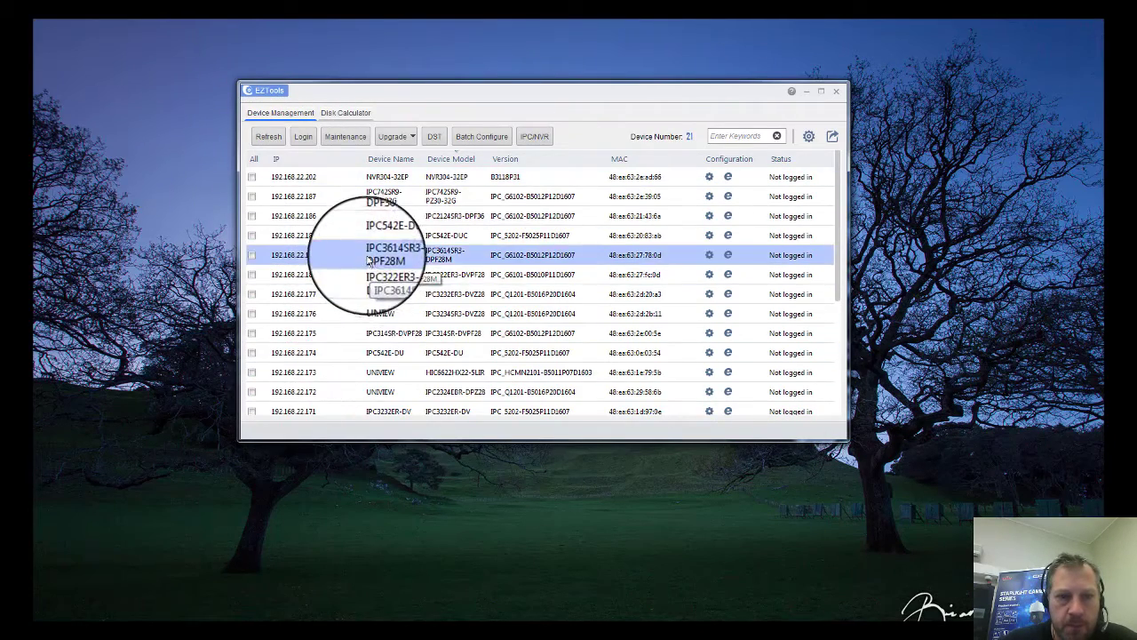
scroll(498, 391, "down", 3)
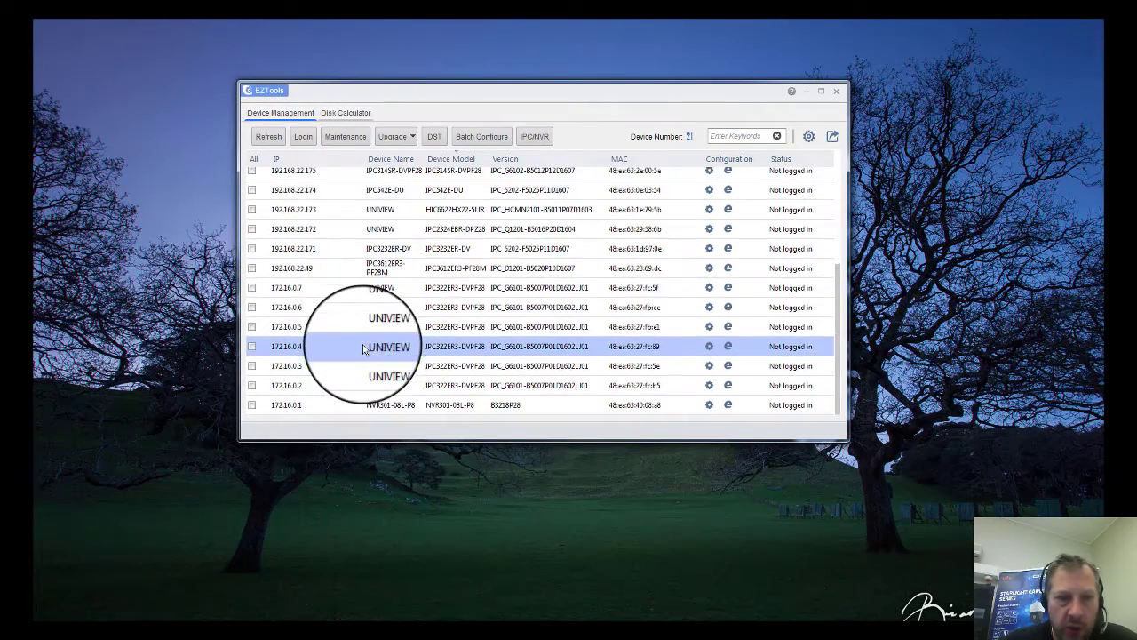
scroll(363, 347, "up", 3)
scroll(362, 347, "down", 3)
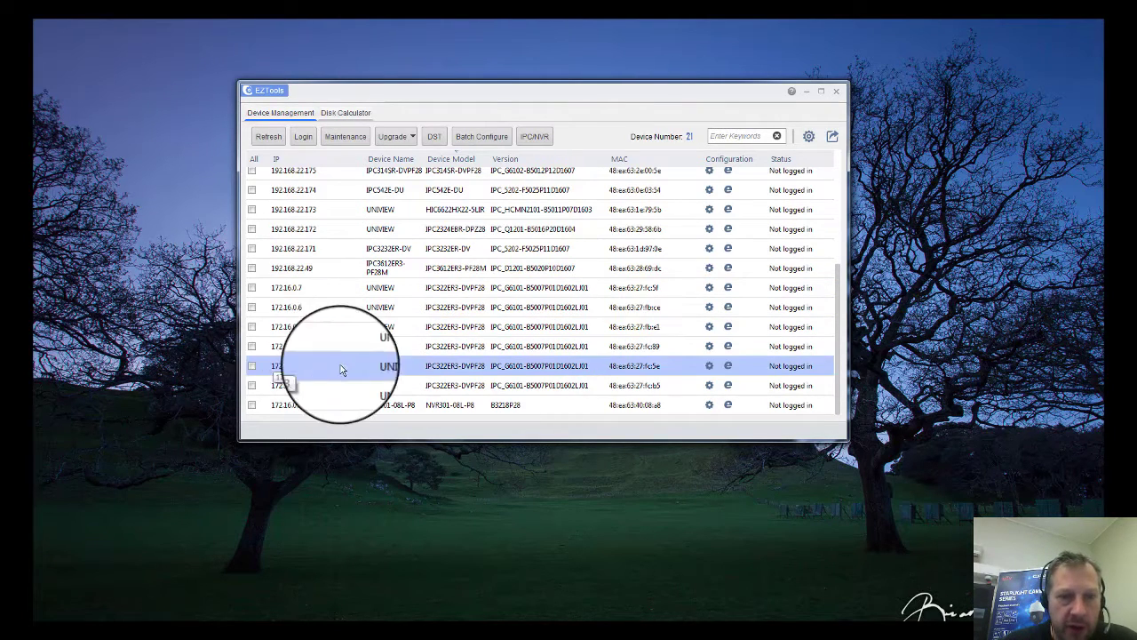
left_click(252, 387)
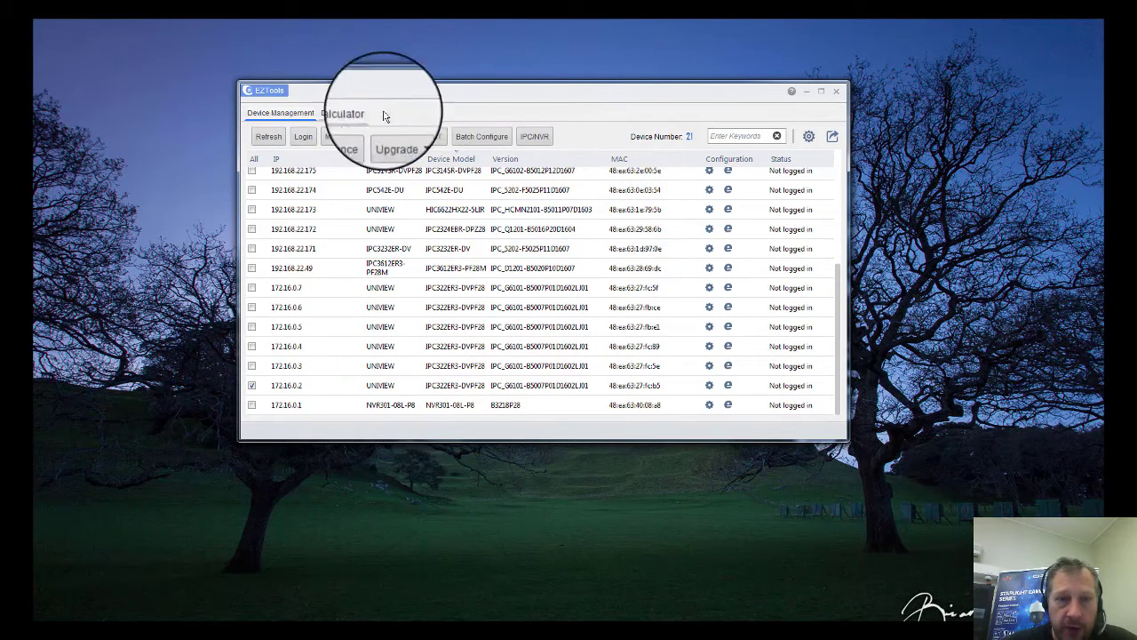
Step: Choose Upgrade > Local Upgrade for camera 172.16.0.2 and log in to it
left_click(388, 137)
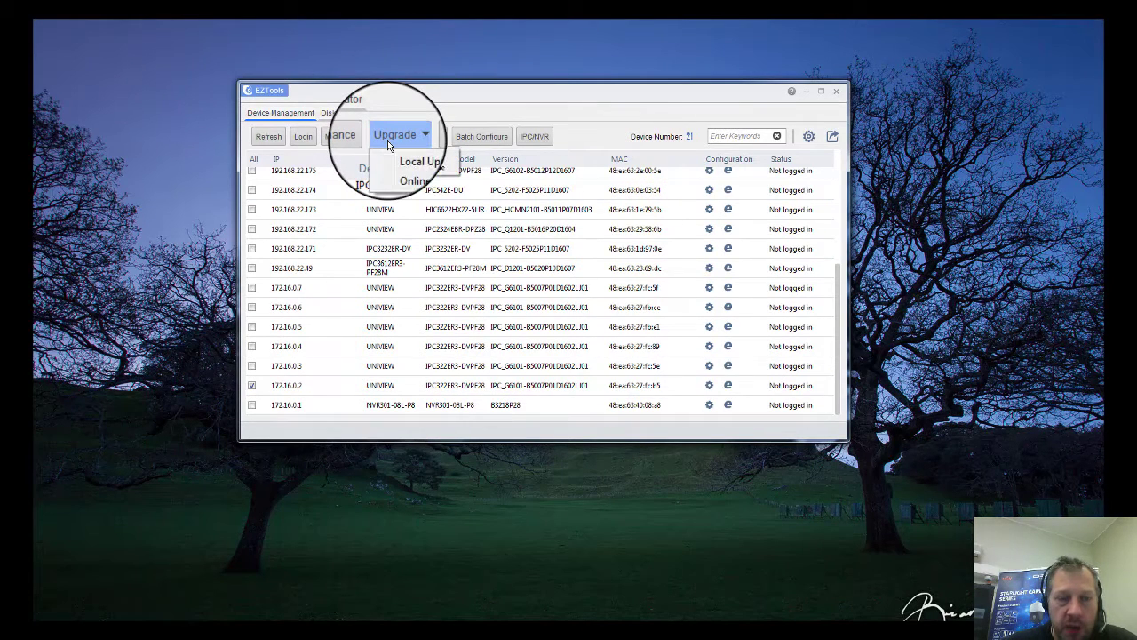
left_click(430, 169)
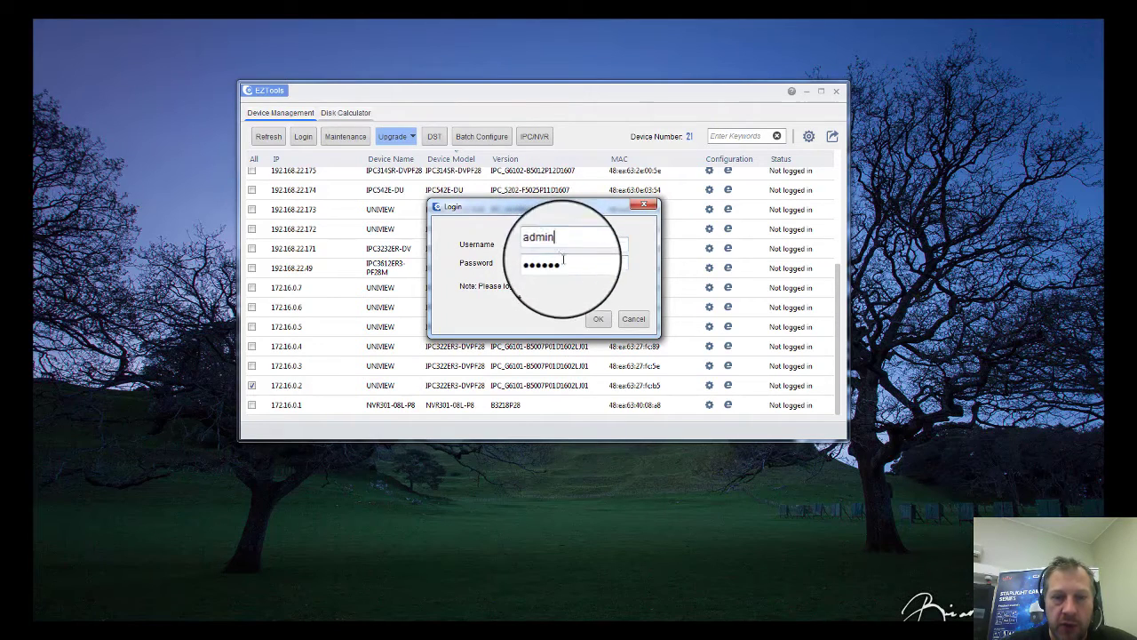
key("Tab")
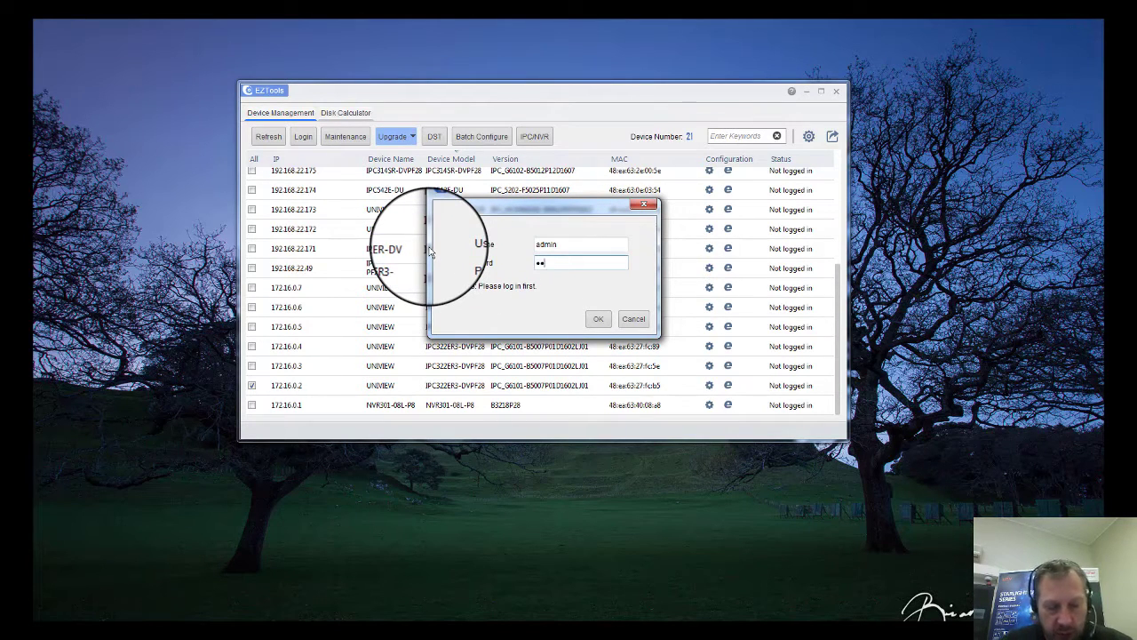
key("Return")
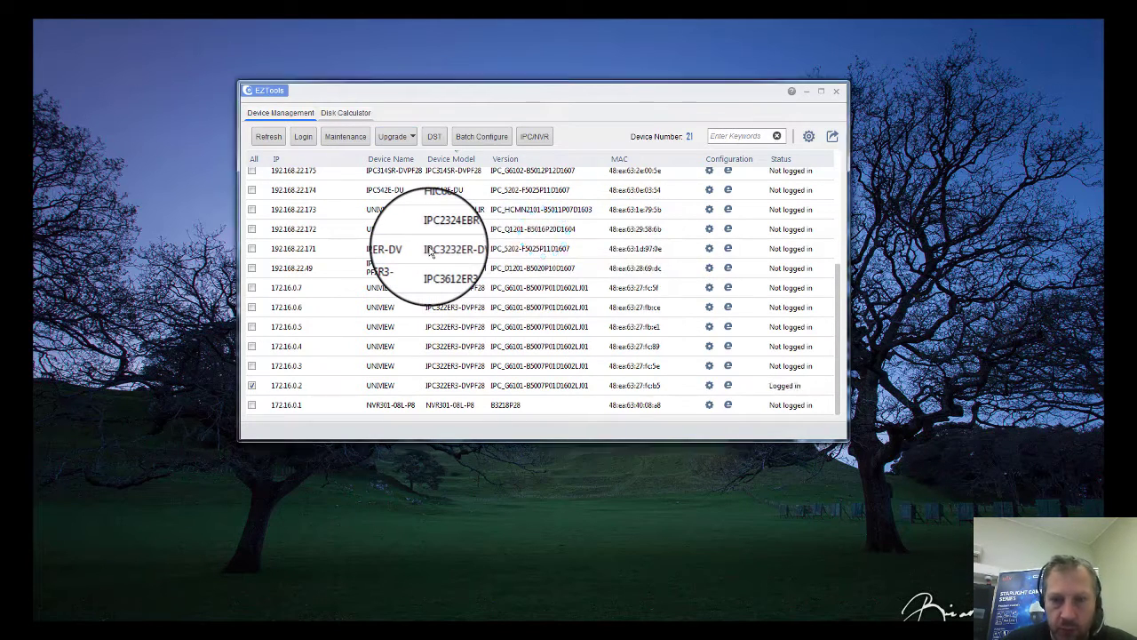
Step: Run an online upgrade on camera 172.16.0.2 and confirm the already-latest firmware message
left_click(327, 147)
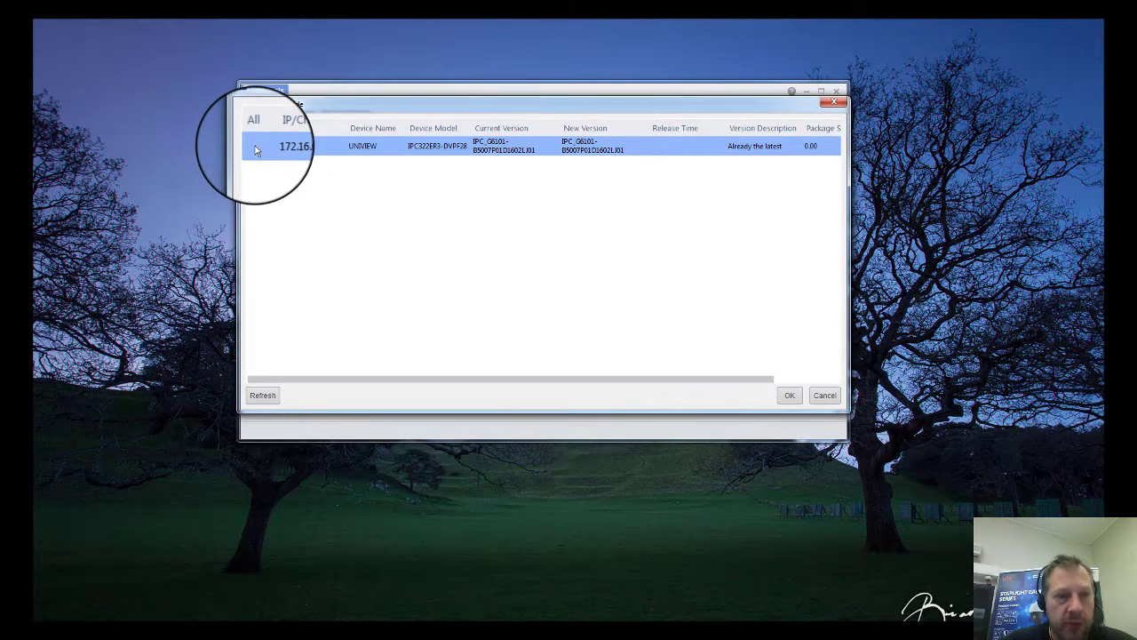
left_click(789, 394)
left_click(603, 309)
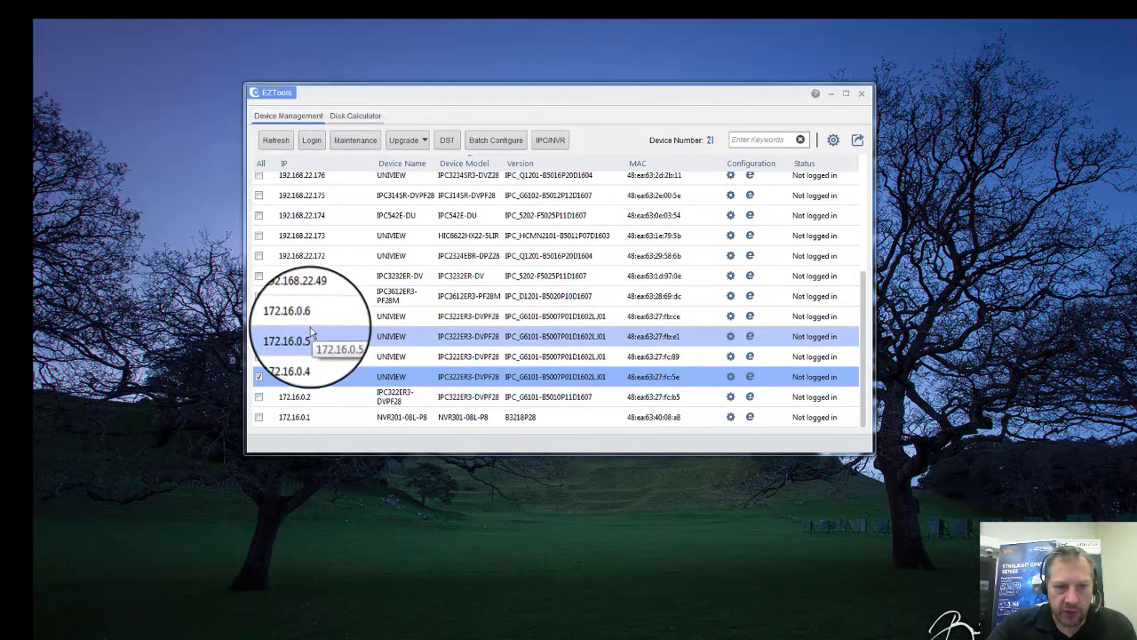
Step: Tick cameras 172.16.0.3 to 172.16.0.6 and log in to them for Local Upgrade
left_click(311, 378, "shift")
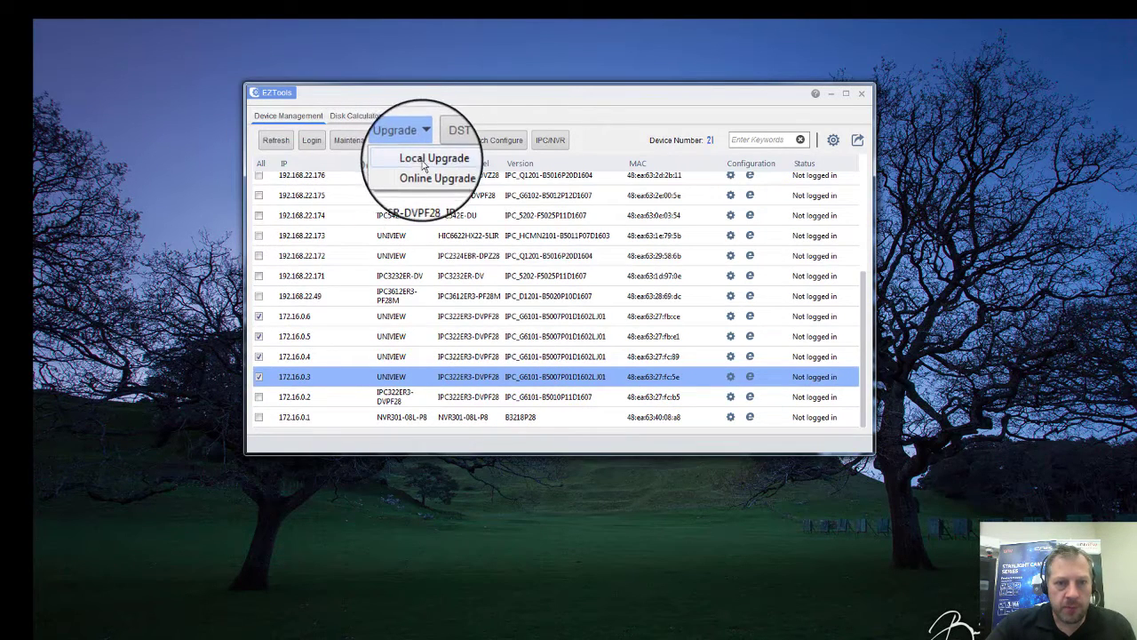
left_click(423, 165)
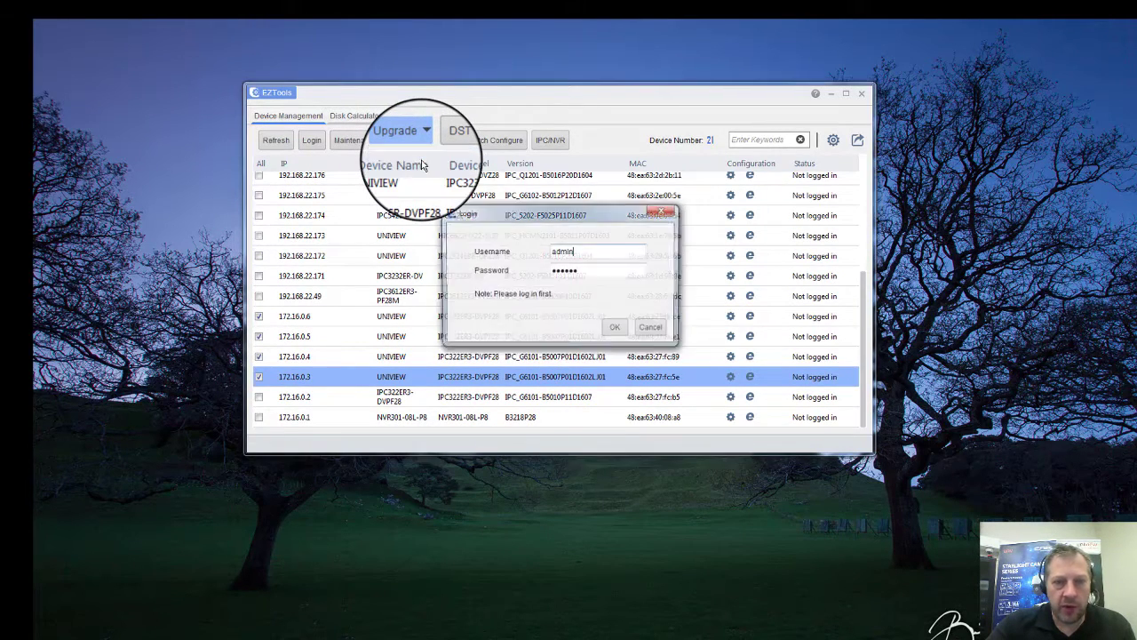
left_click(617, 331)
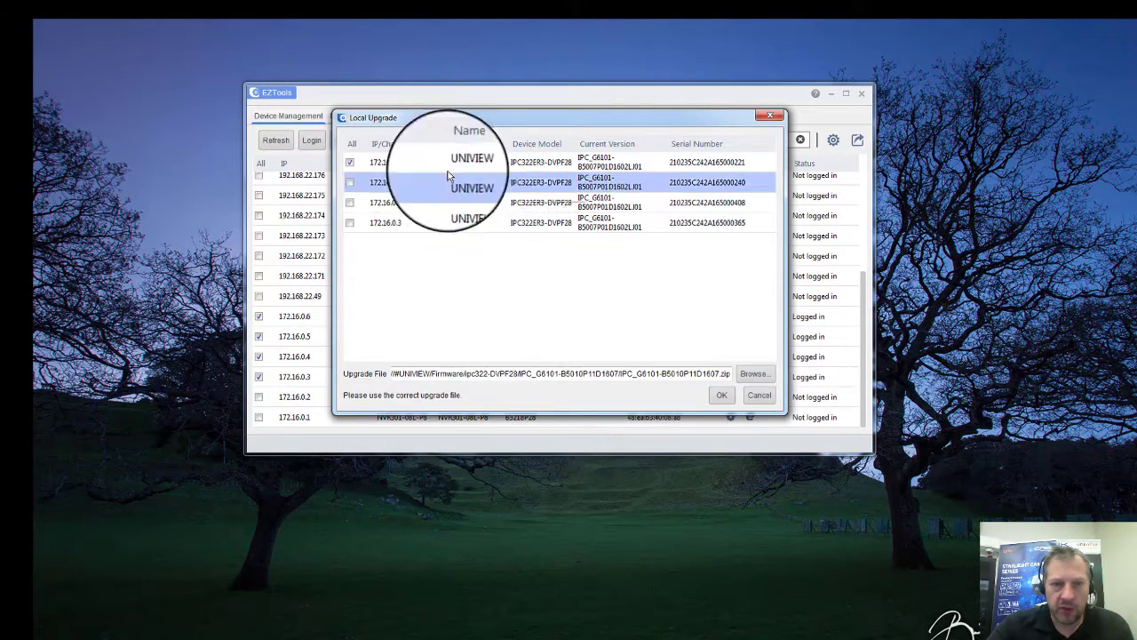
Step: Upgrade cameras 172.16.0.3 to 172.16.0.6 with IPC_G6101-B5010P11D1607.zip and confirm
left_click(349, 163)
left_click(349, 183)
left_click(349, 202)
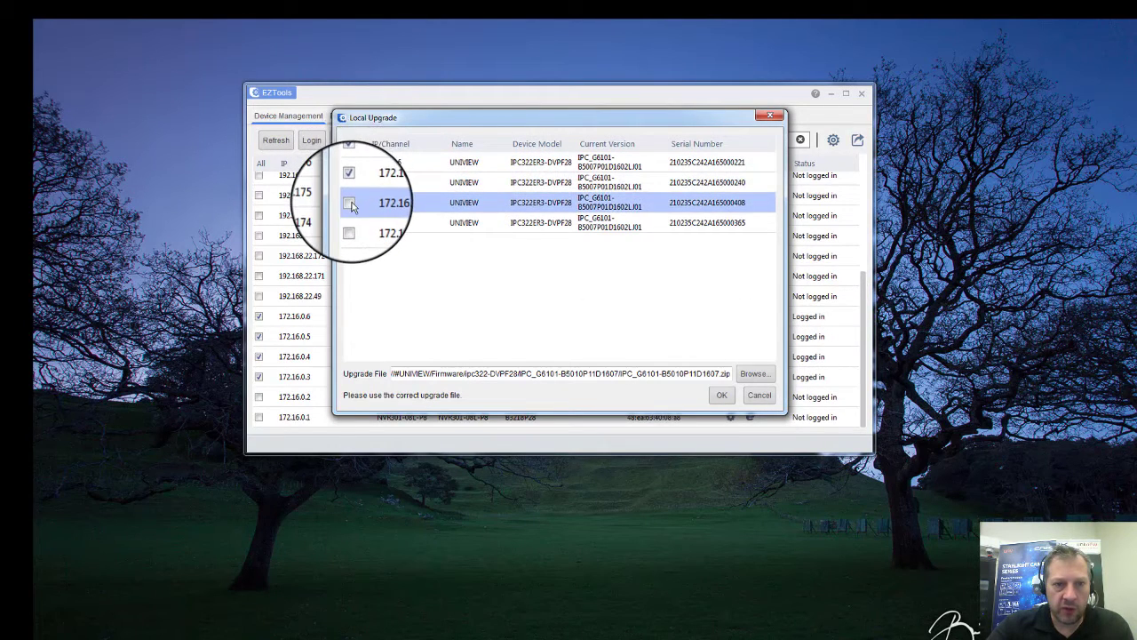
left_click(349, 223)
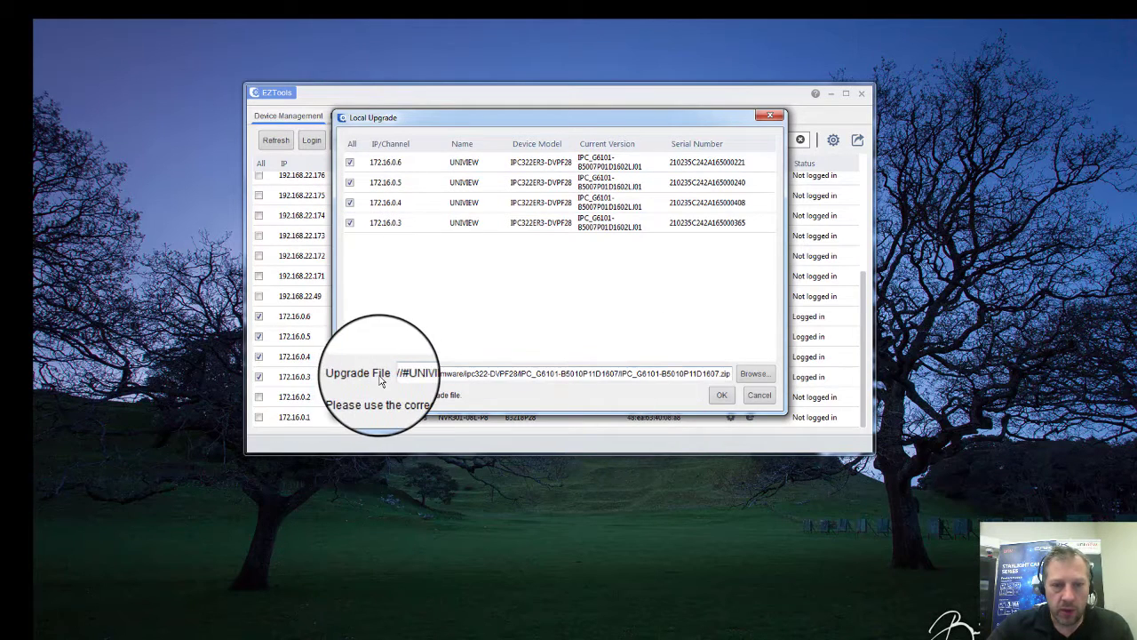
left_click(721, 395)
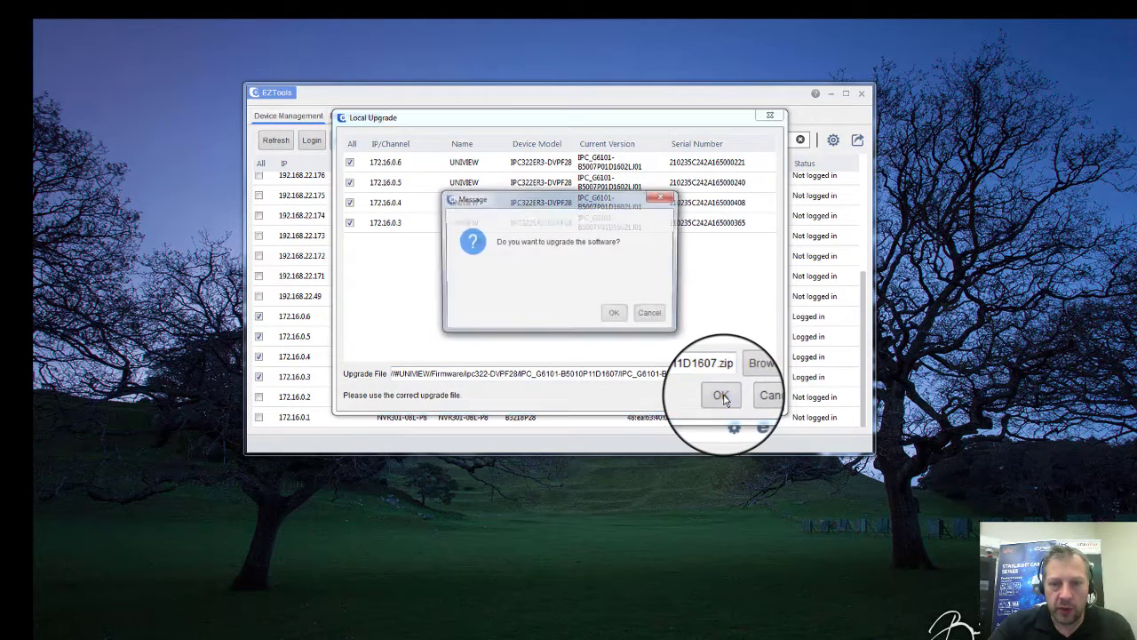
left_click(615, 316)
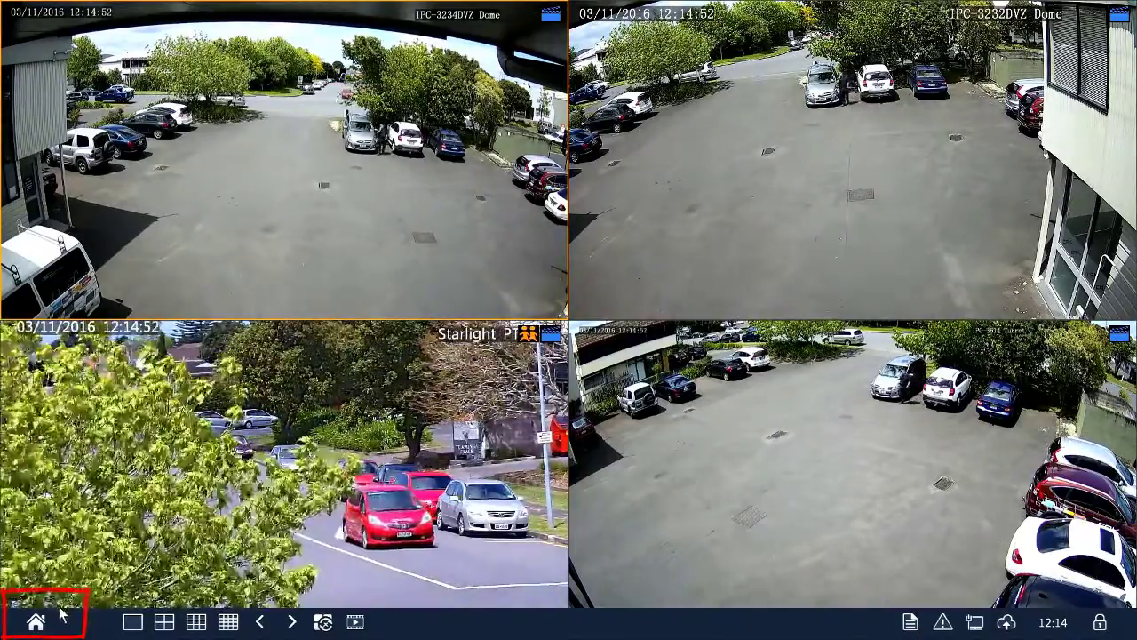
left_click(38, 622)
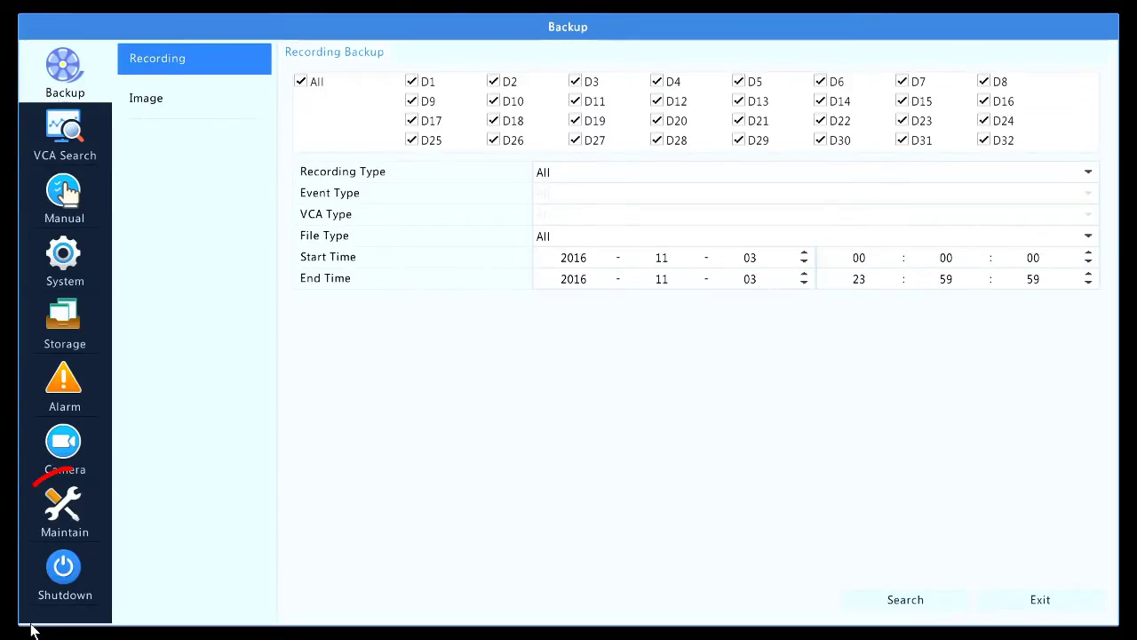
left_click(89, 519)
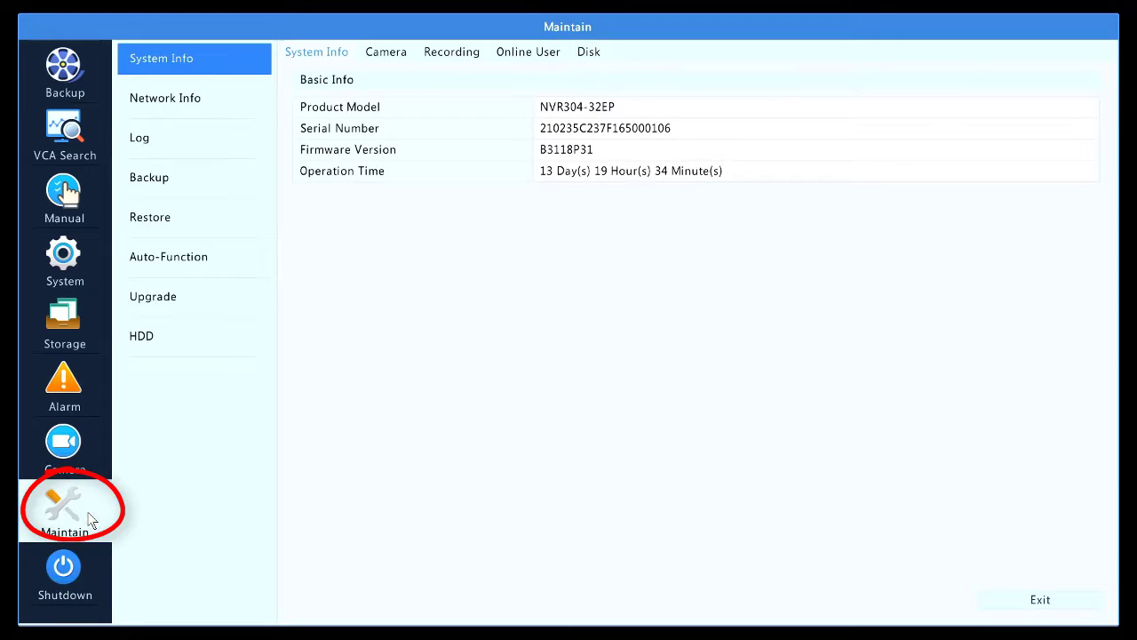
left_click(151, 298)
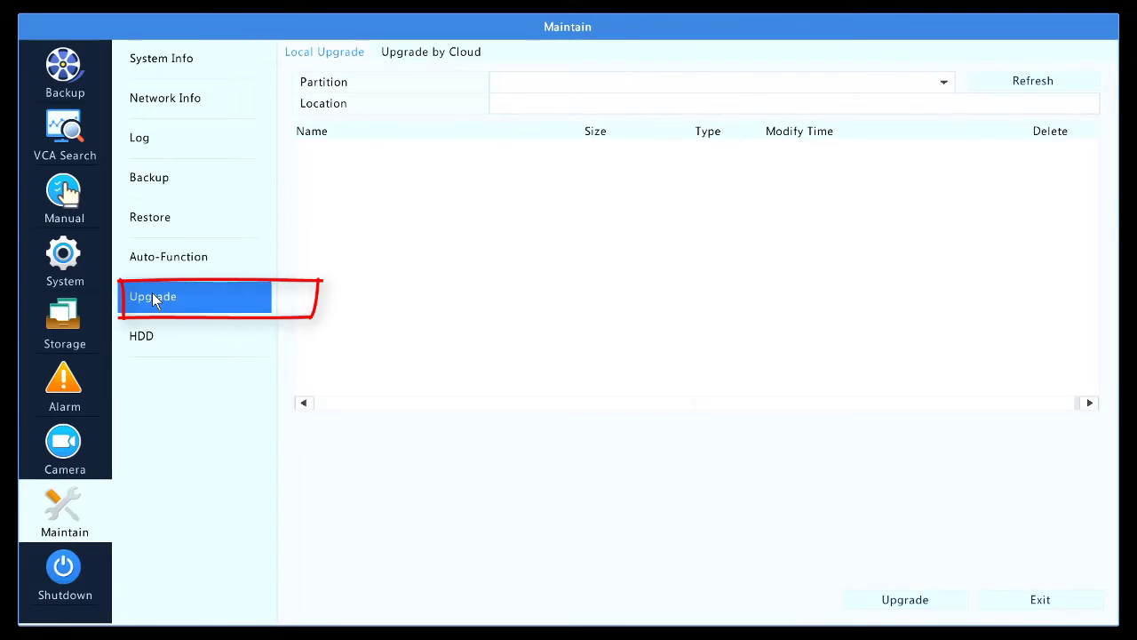
left_click(428, 55)
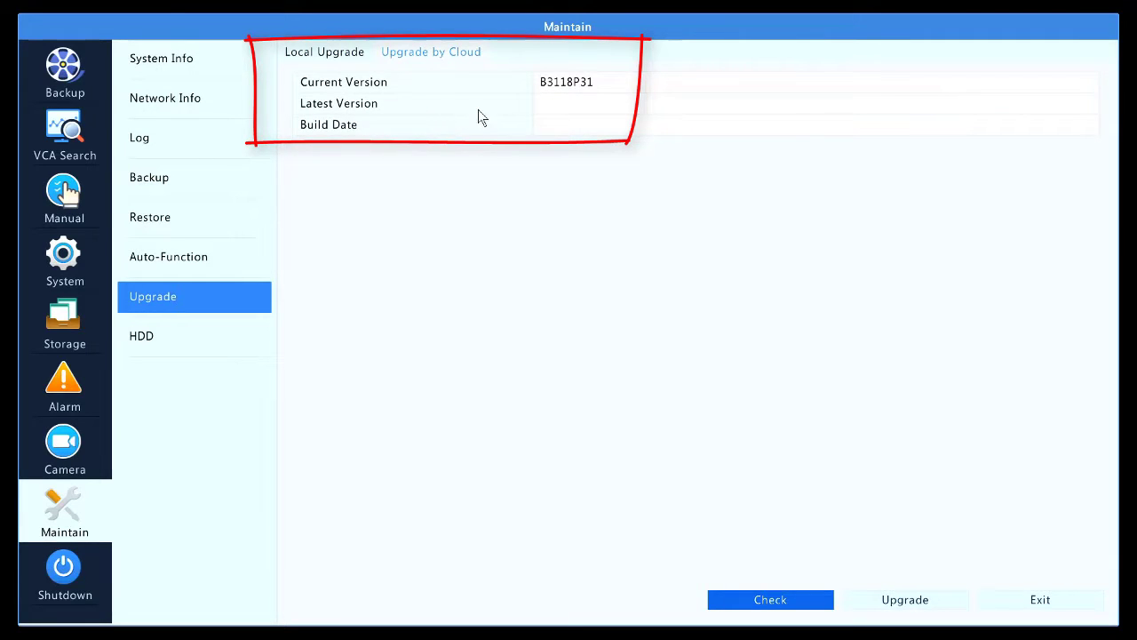
left_click(756, 606)
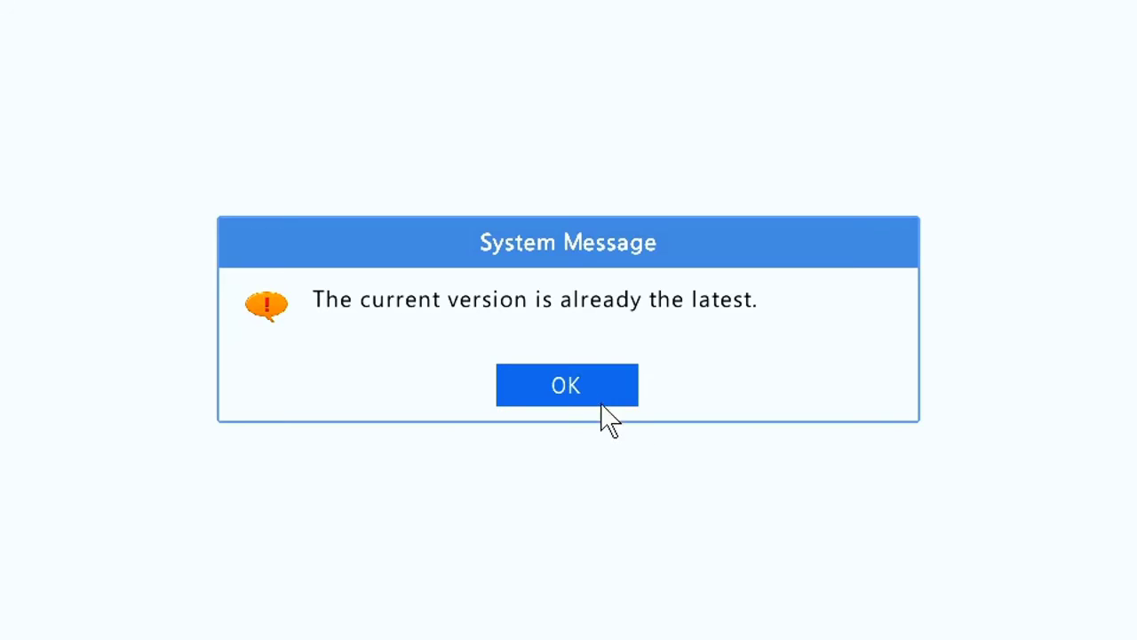
left_click(581, 385)
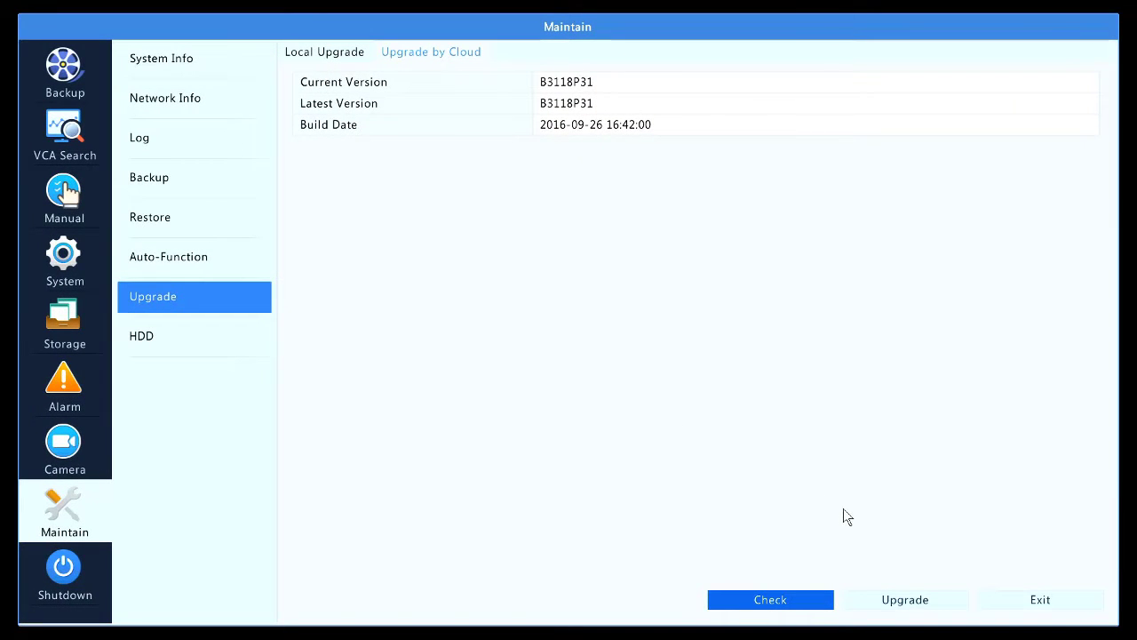
left_click(1013, 613)
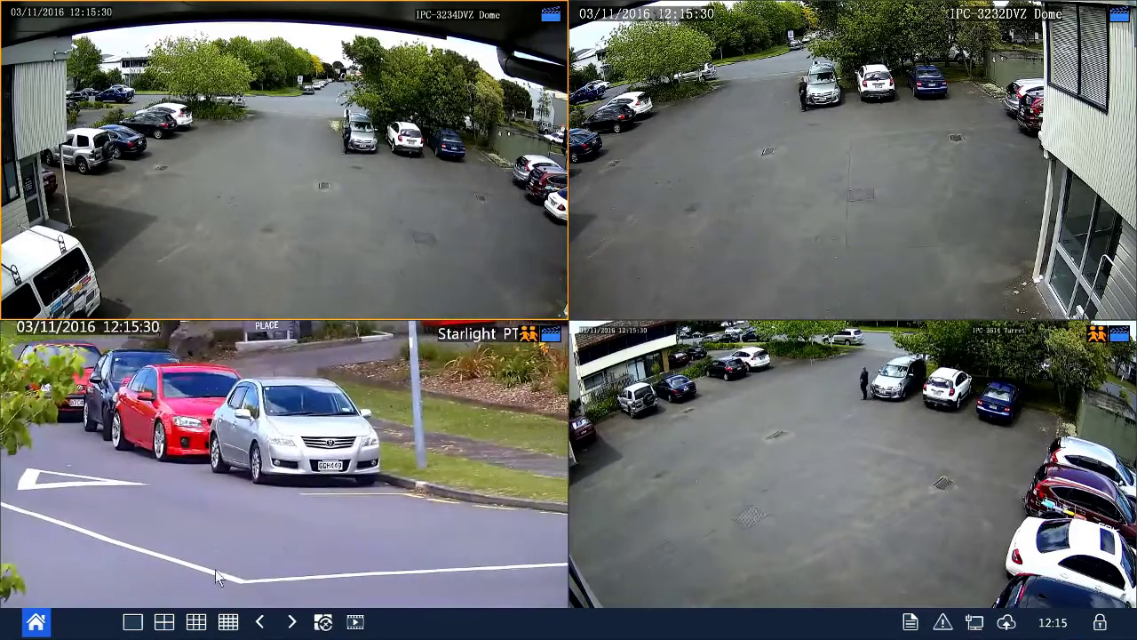
left_click(36, 622)
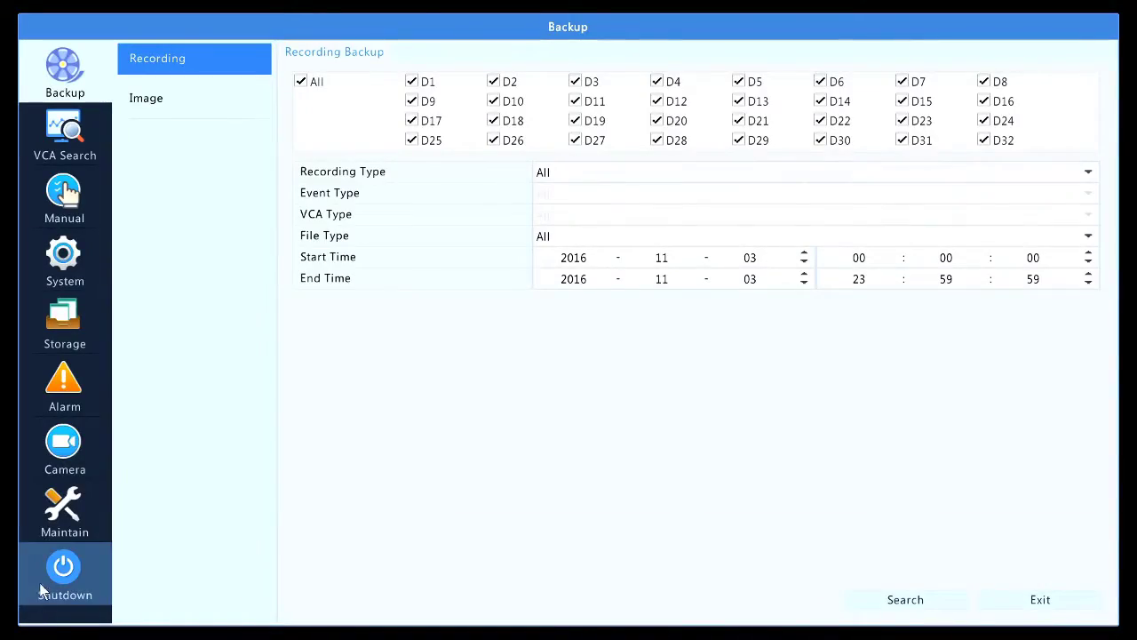
left_click(71, 446)
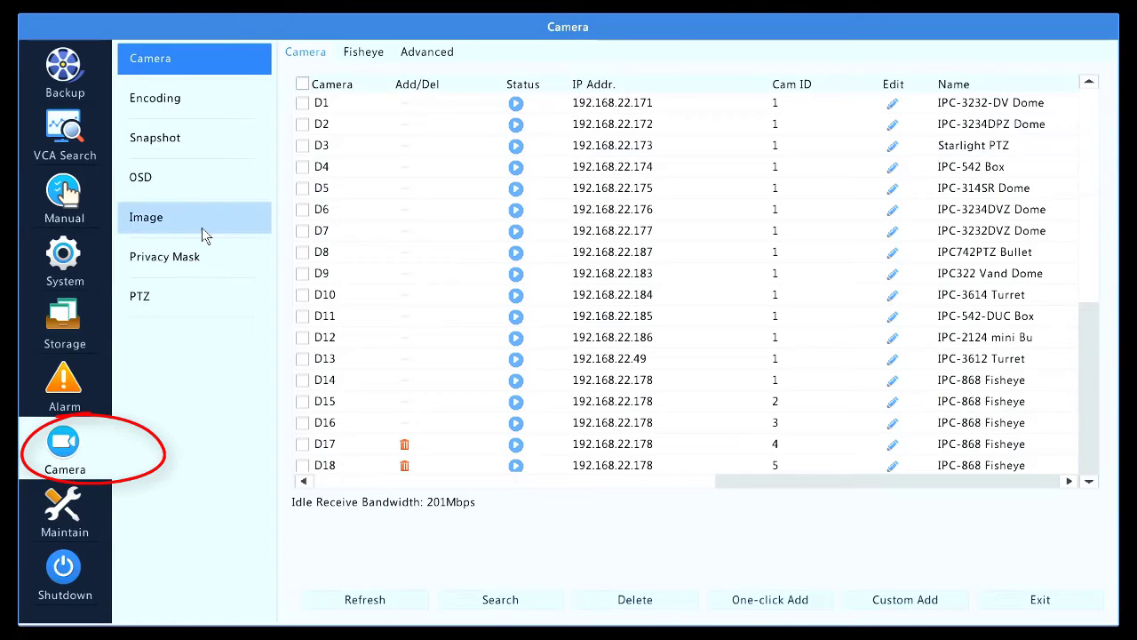
left_click(430, 53)
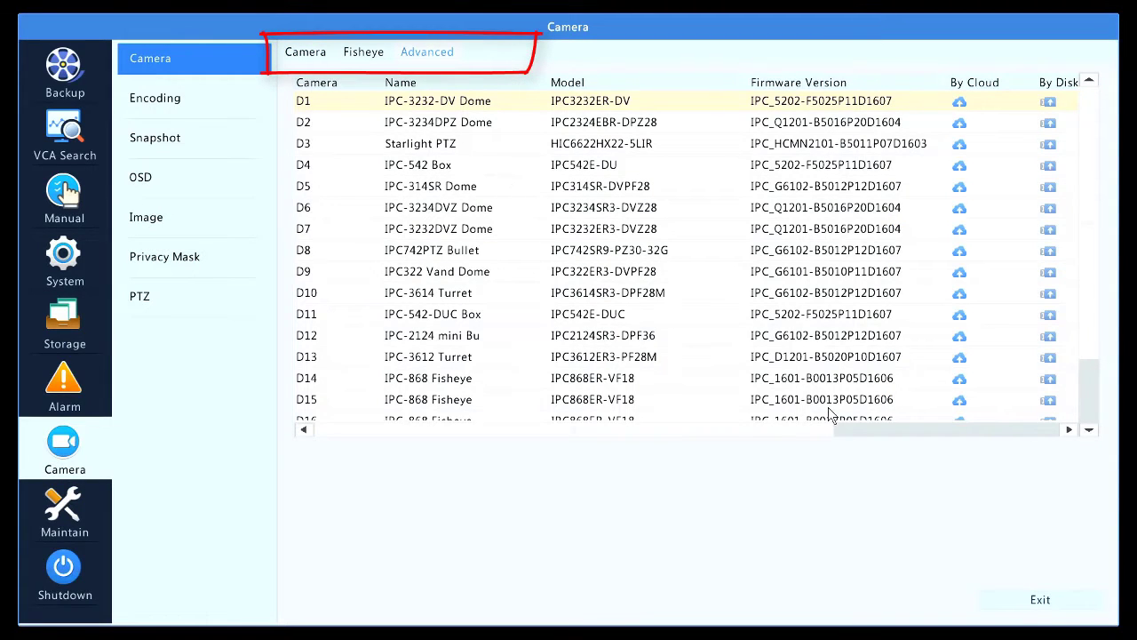
left_click(871, 434)
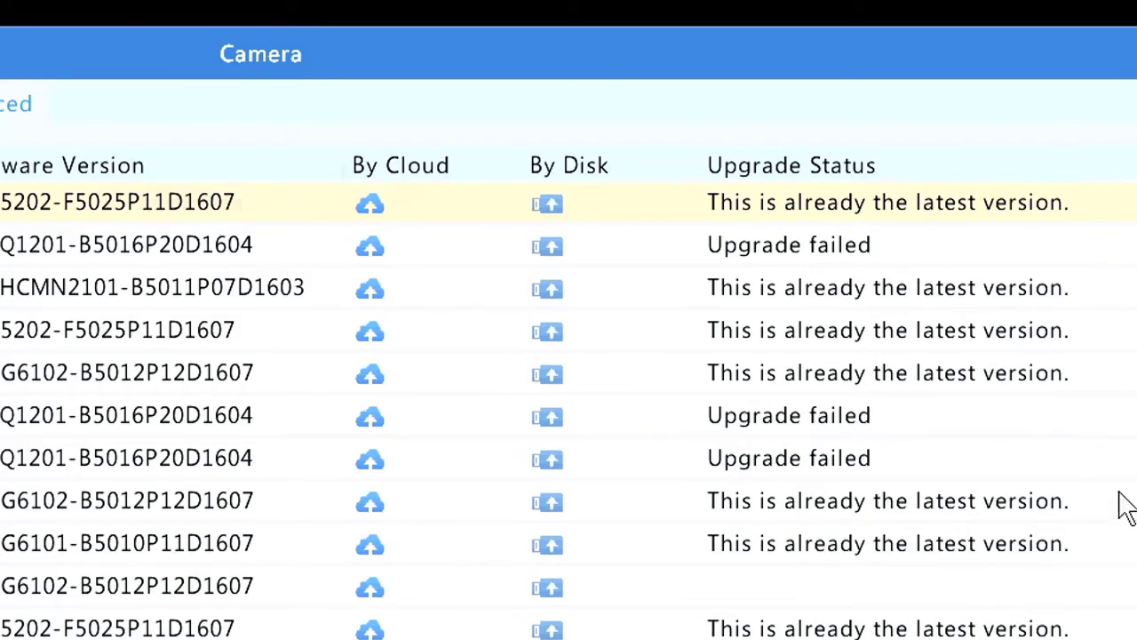
scroll(637, 425, "down", 1)
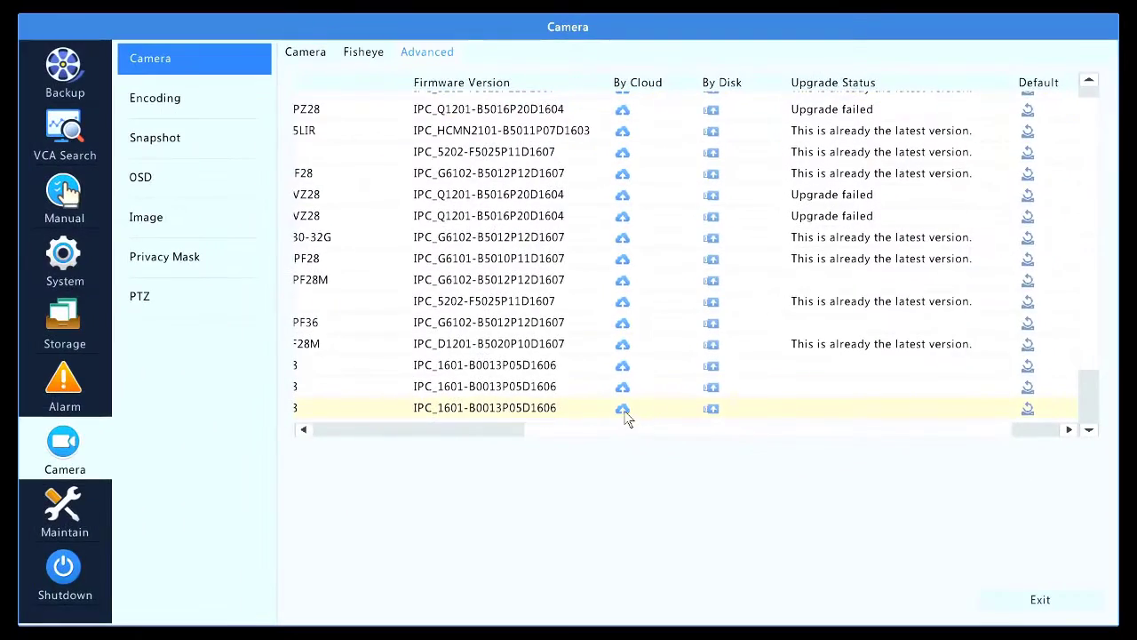
left_click(623, 411)
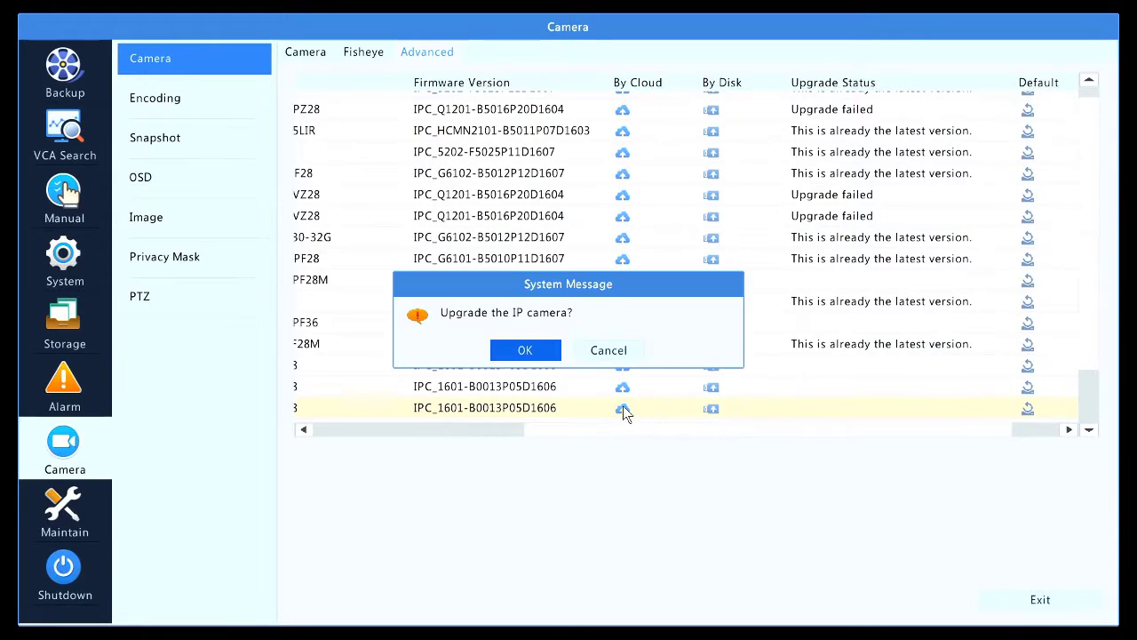
left_click(526, 351)
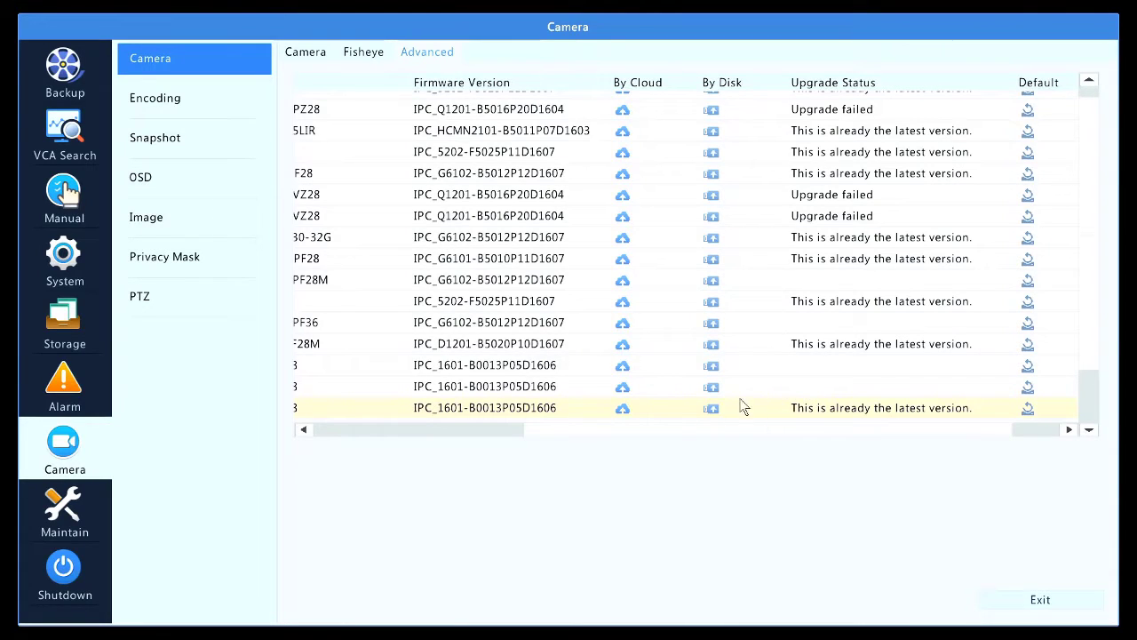
left_click(712, 409)
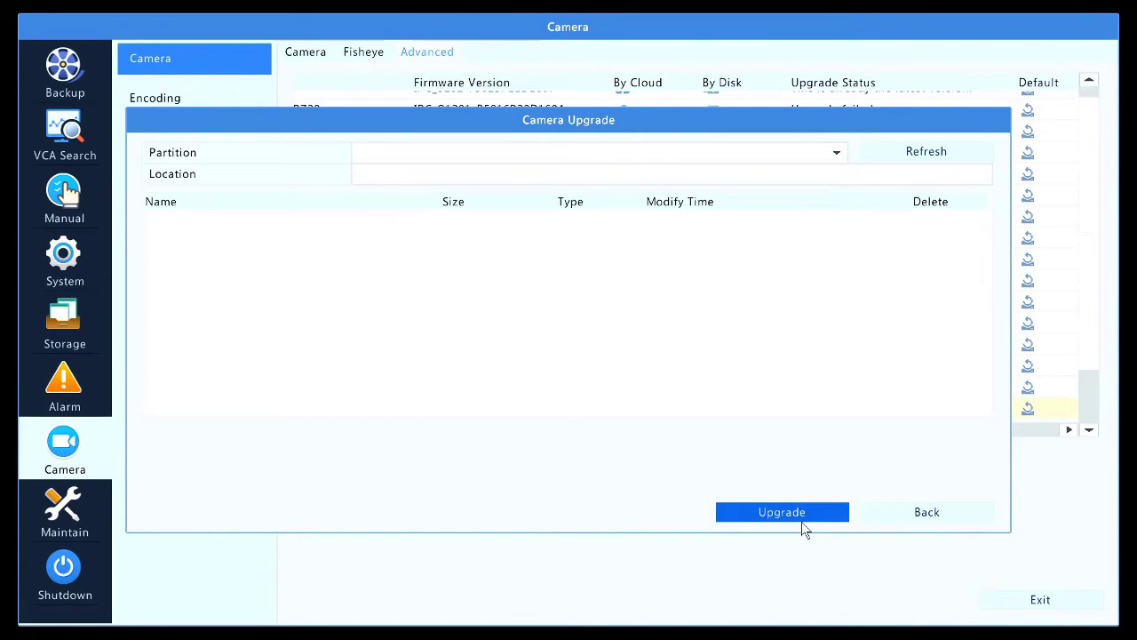
left_click(886, 513)
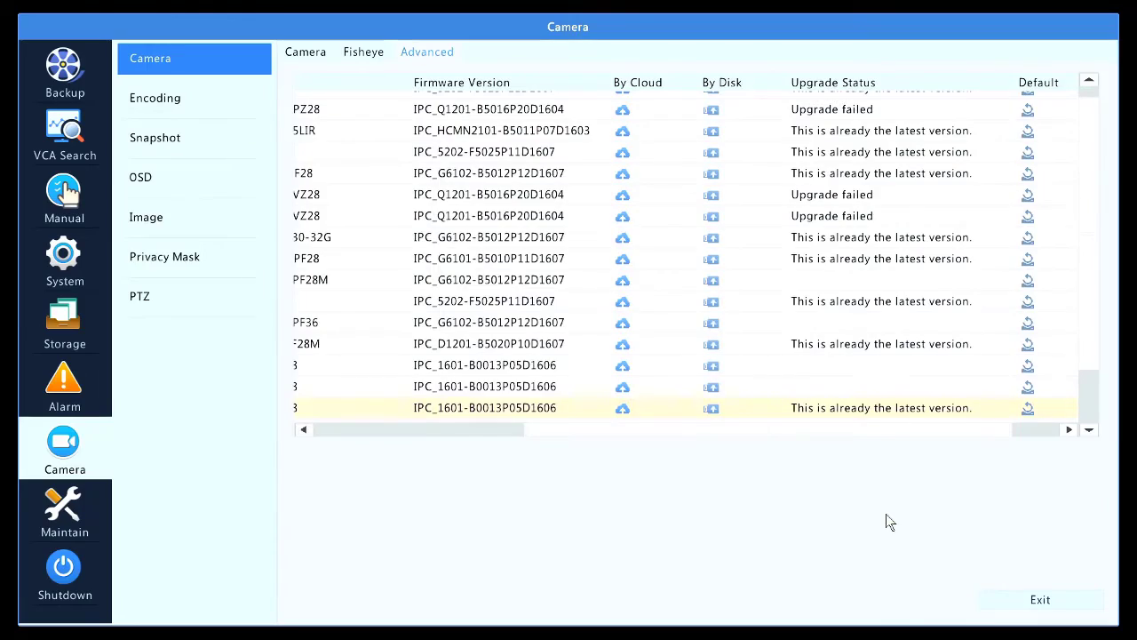
left_click(1031, 604)
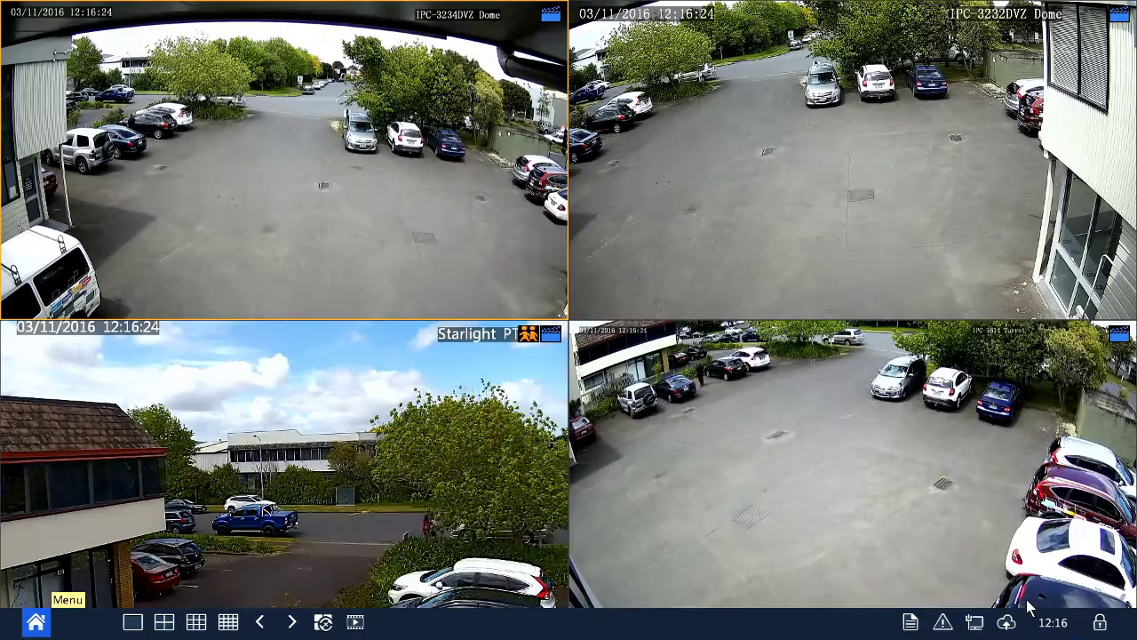